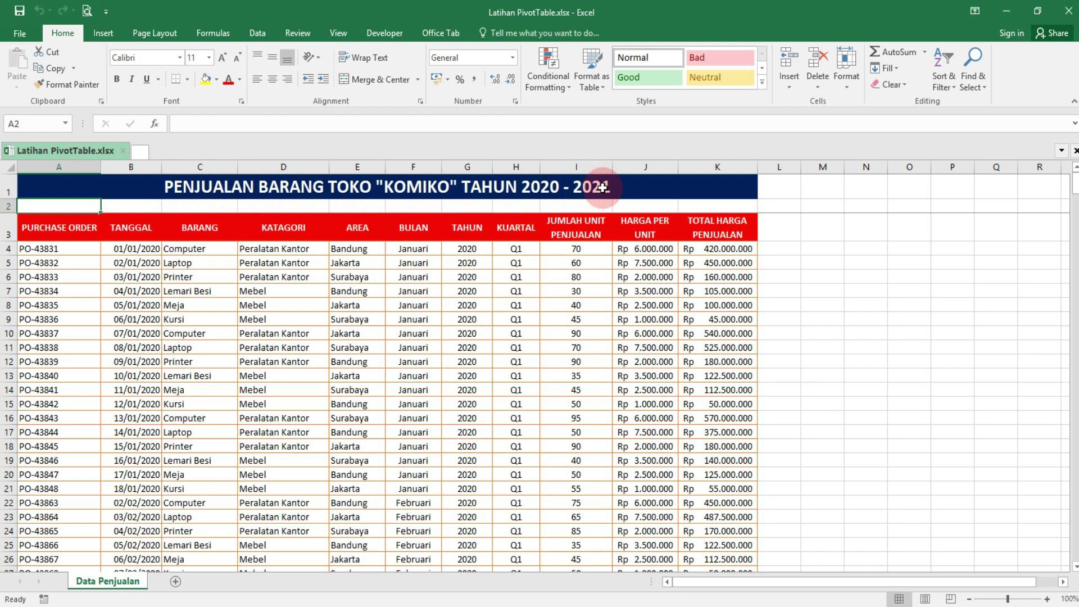
Select the sales records from the first purchase-order cell across all columns to the last row.
{"action": "left_click", "coordinate": [66, 251]}
{"action": "key", "text": "shift+Right"}
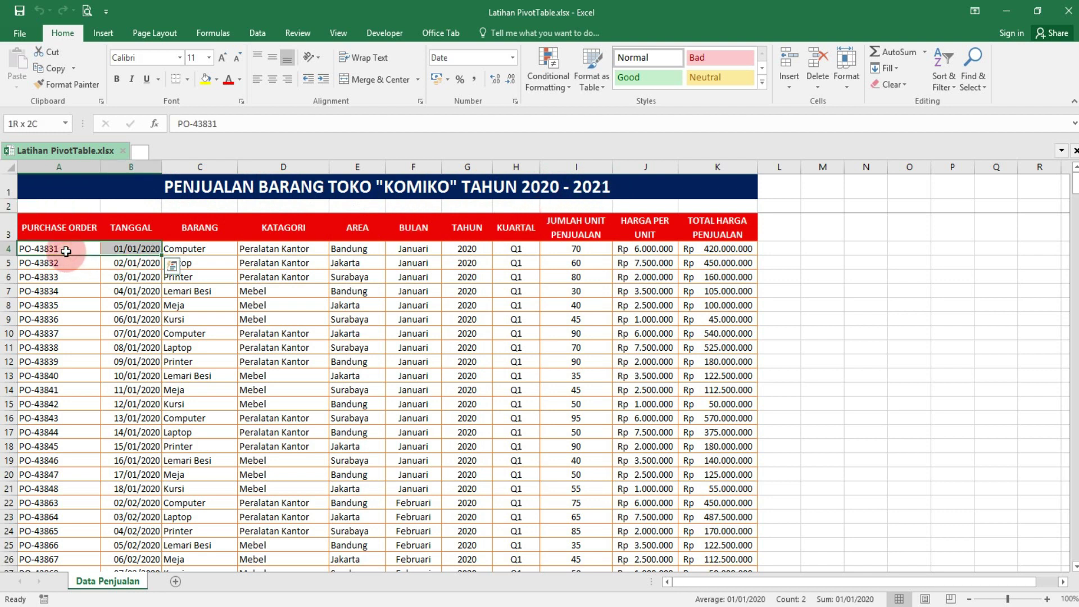
{"action": "key", "text": "shift+Right"}
{"action": "key", "text": "shift+Right"}
{"action": "key", "text": "shift+Right"}
{"action": "key", "text": "shift+Right"}
{"action": "key", "text": "shift+Right"}
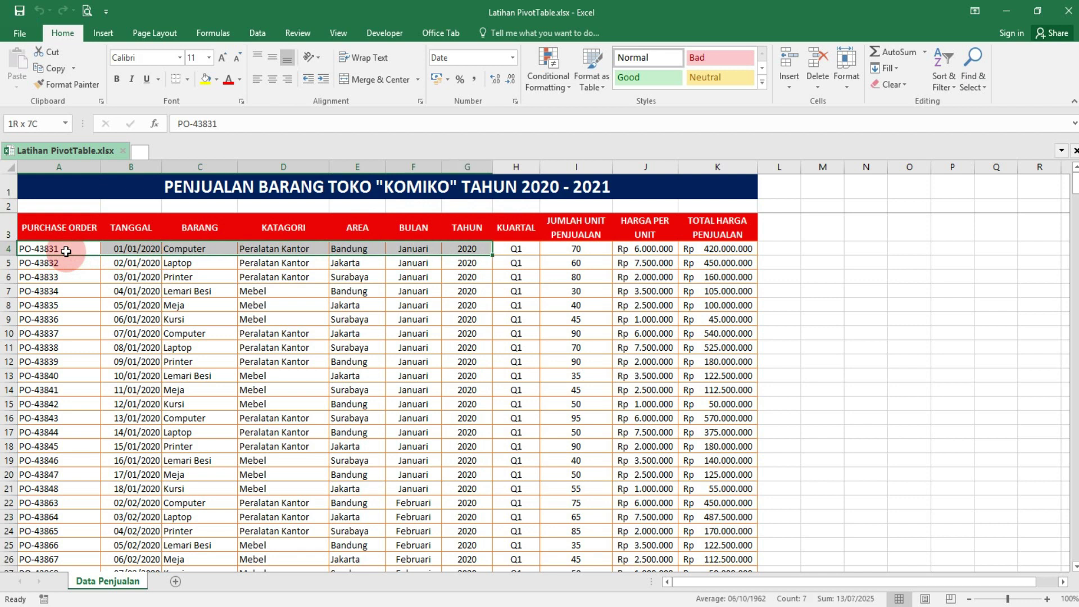
{"action": "key", "text": "ctrl+shift+Down"}
{"action": "key", "text": "shift+Right"}
{"action": "key", "text": "shift+Right"}
{"action": "key", "text": "shift+Right"}
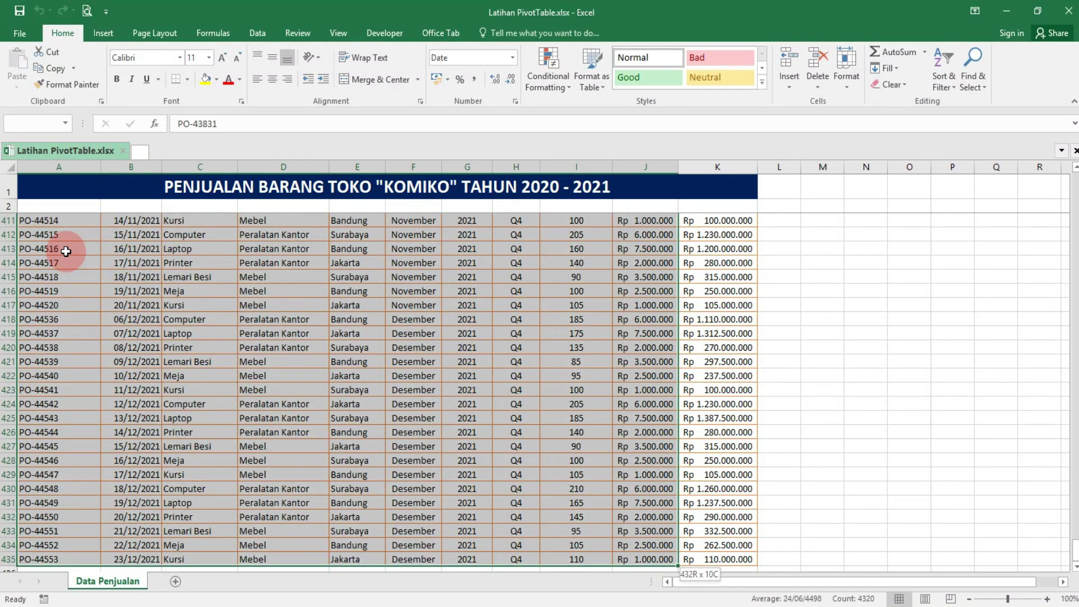
{"action": "key", "text": "shift+Right"}
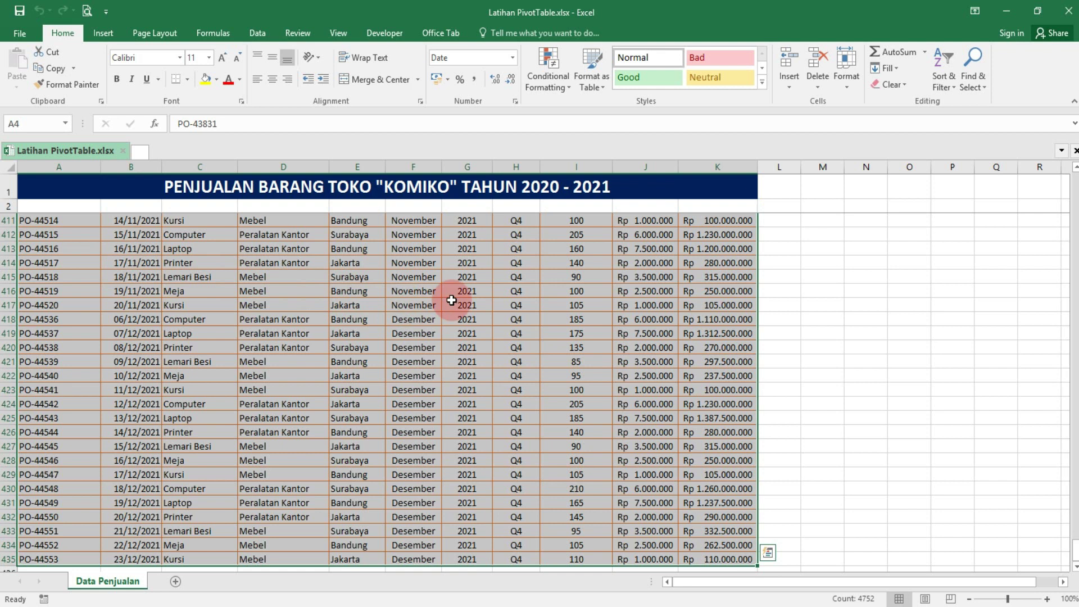
{"action": "left_click_drag", "start_coordinate": [1075, 554], "coordinate": [1076, 180]}
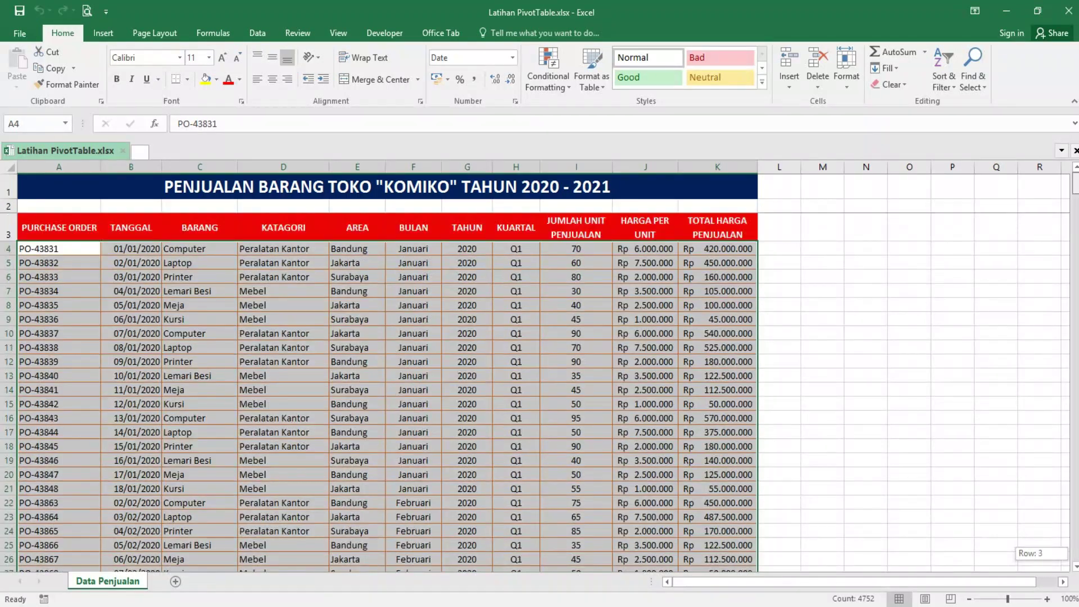
Clear the large selection and place the active cell inside the sales data.
{"action": "left_click", "coordinate": [23, 205]}
{"action": "key", "text": "ctrl+c"}
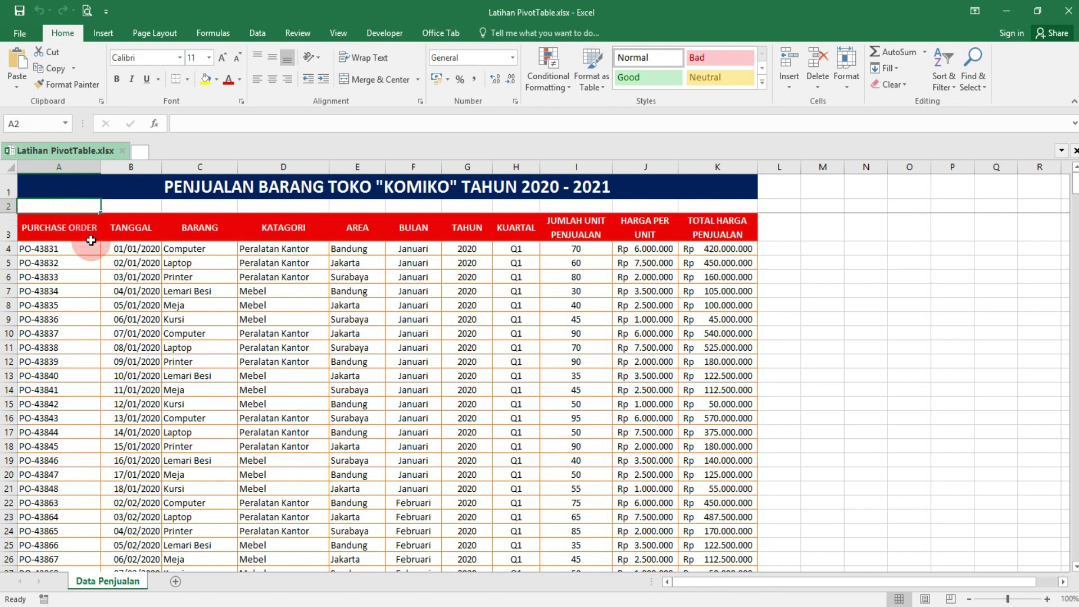
{"action": "left_click", "coordinate": [180, 250]}
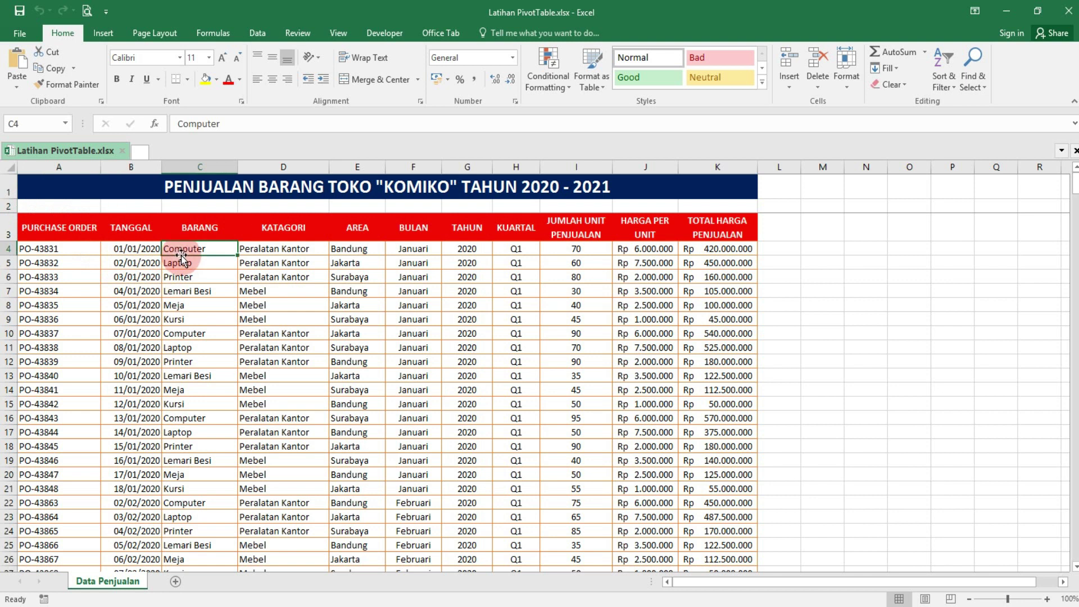
{"action": "left_click", "coordinate": [272, 306]}
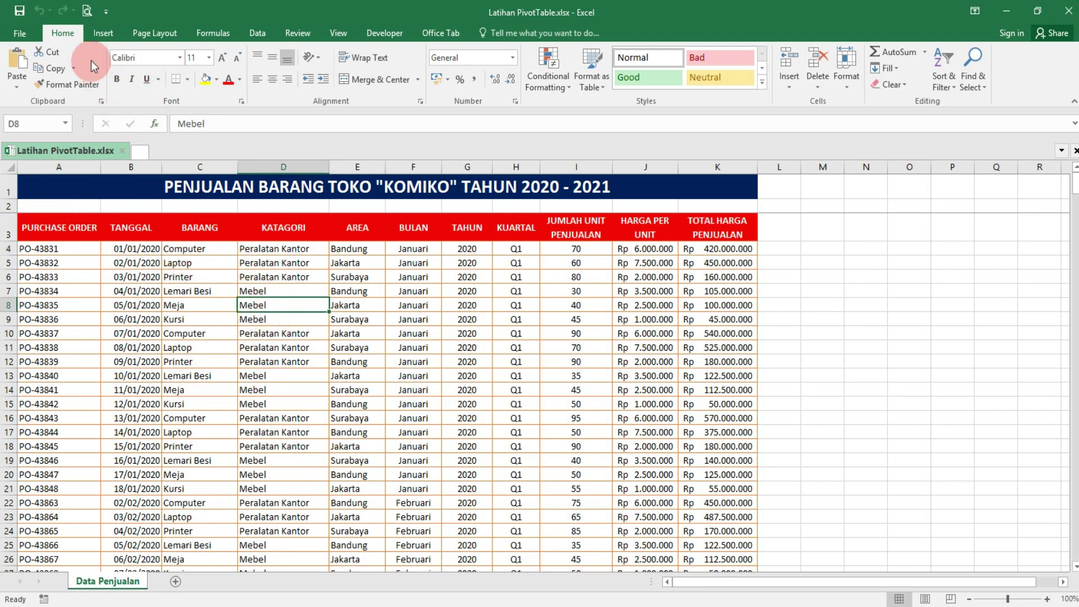
Insert a PivotTable from 'Data Penjualan'!$A$3:$K$435 on a New Worksheet.
{"action": "left_click", "coordinate": [104, 34]}
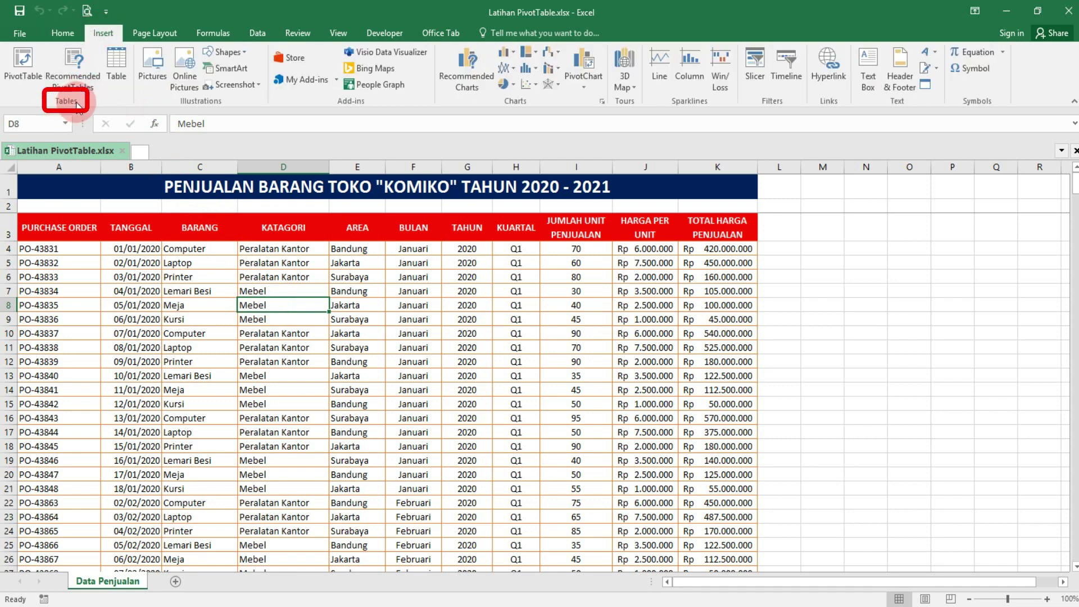
{"action": "left_click", "coordinate": [25, 66]}
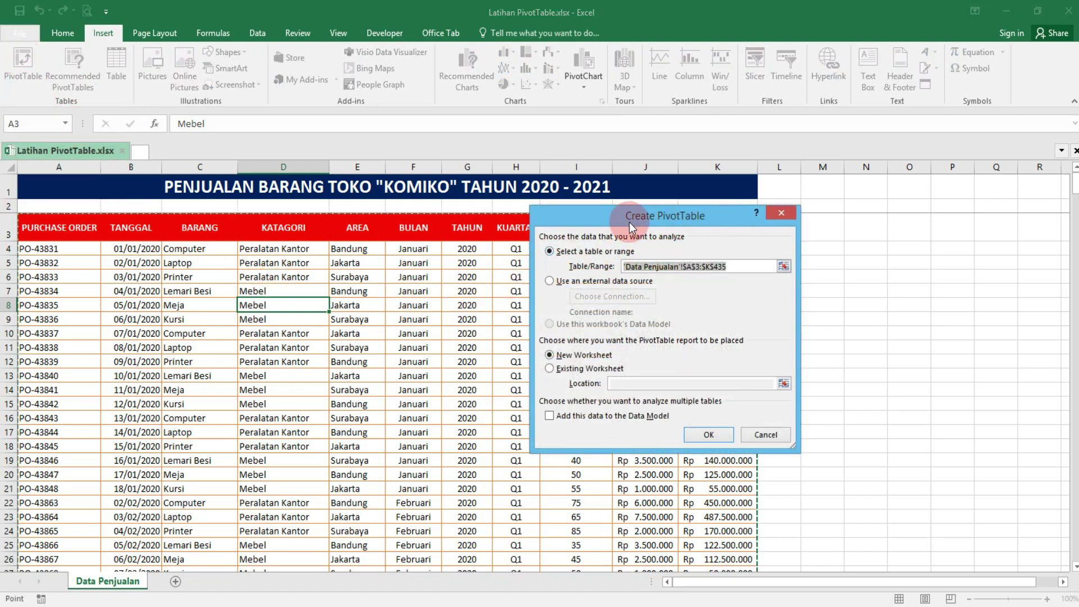
{"action": "left_click", "coordinate": [749, 266]}
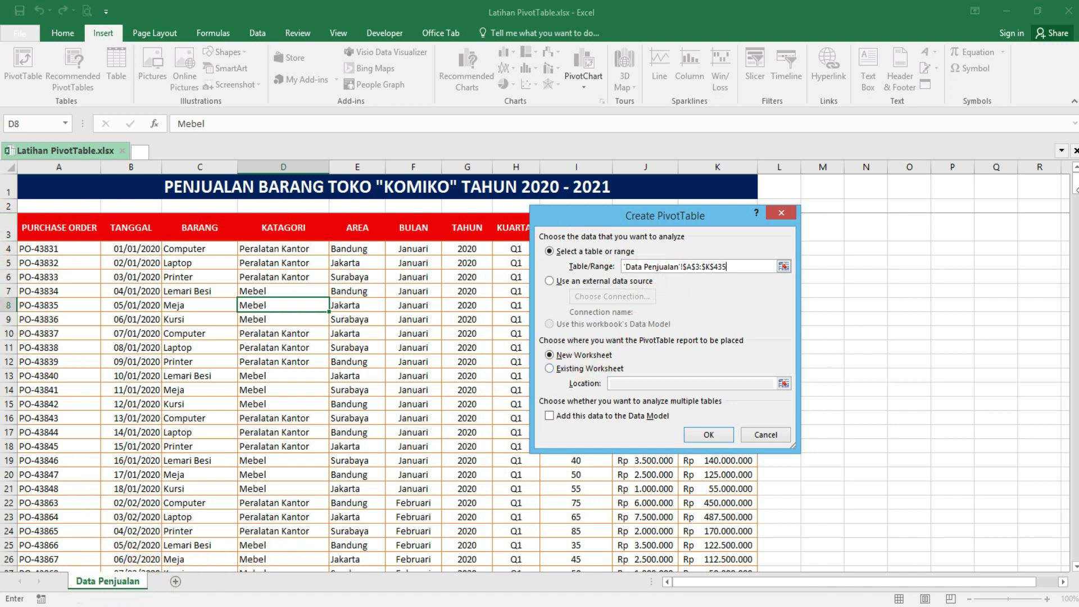
{"action": "left_click_drag", "start_coordinate": [1075, 183], "coordinate": [1076, 548]}
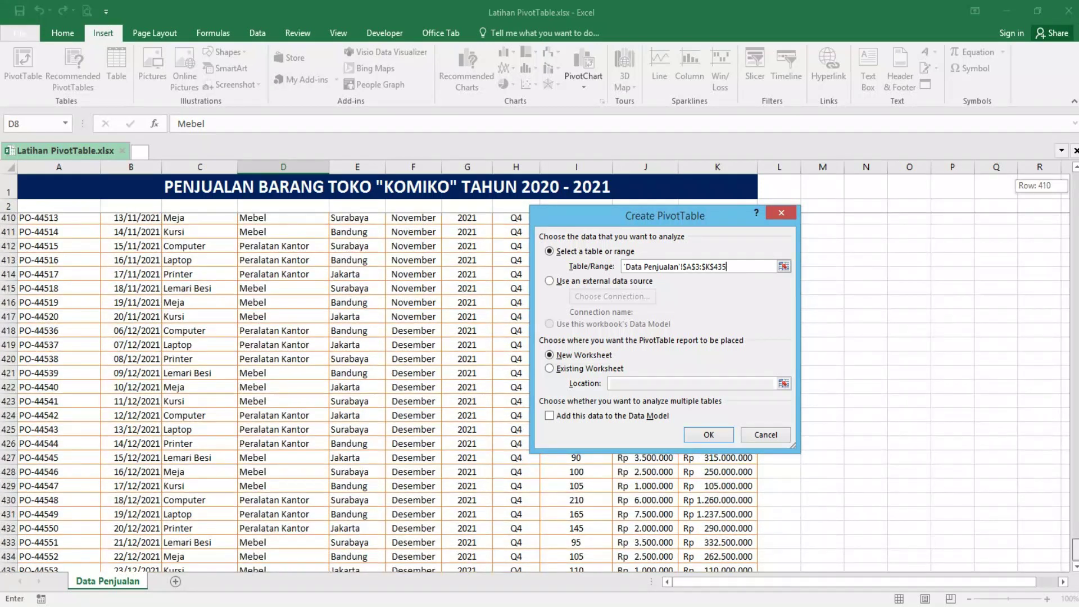
{"action": "scroll", "coordinate": [448, 491], "scroll_direction": "down", "scroll_amount": 3}
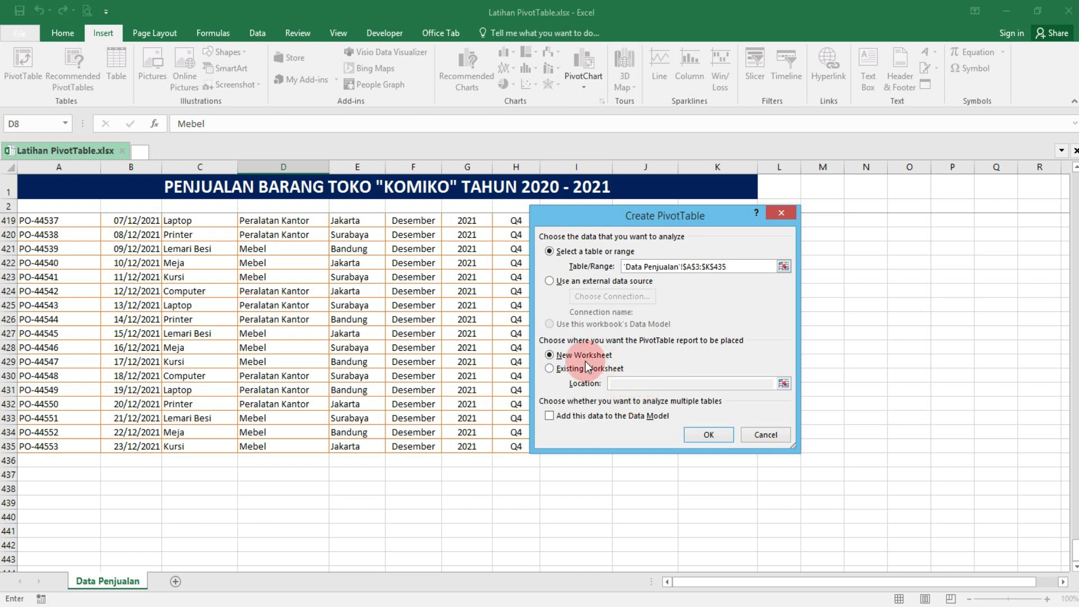
{"action": "left_click", "coordinate": [550, 369]}
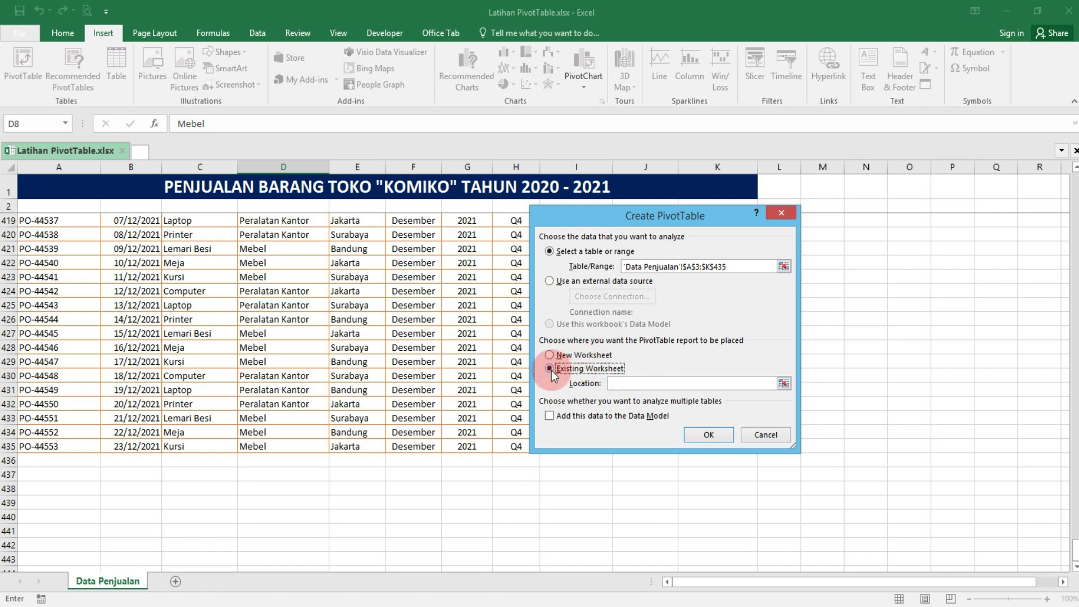
{"action": "scroll", "coordinate": [444, 318], "scroll_direction": "up", "scroll_amount": 2}
{"action": "scroll", "coordinate": [443, 320], "scroll_direction": "up", "scroll_amount": 3}
{"action": "scroll", "coordinate": [441, 321], "scroll_direction": "up", "scroll_amount": 3}
{"action": "scroll", "coordinate": [441, 321], "scroll_direction": "up", "scroll_amount": 2}
{"action": "scroll", "coordinate": [440, 317], "scroll_direction": "up", "scroll_amount": 8}
{"action": "scroll", "coordinate": [433, 309], "scroll_direction": "up", "scroll_amount": 4}
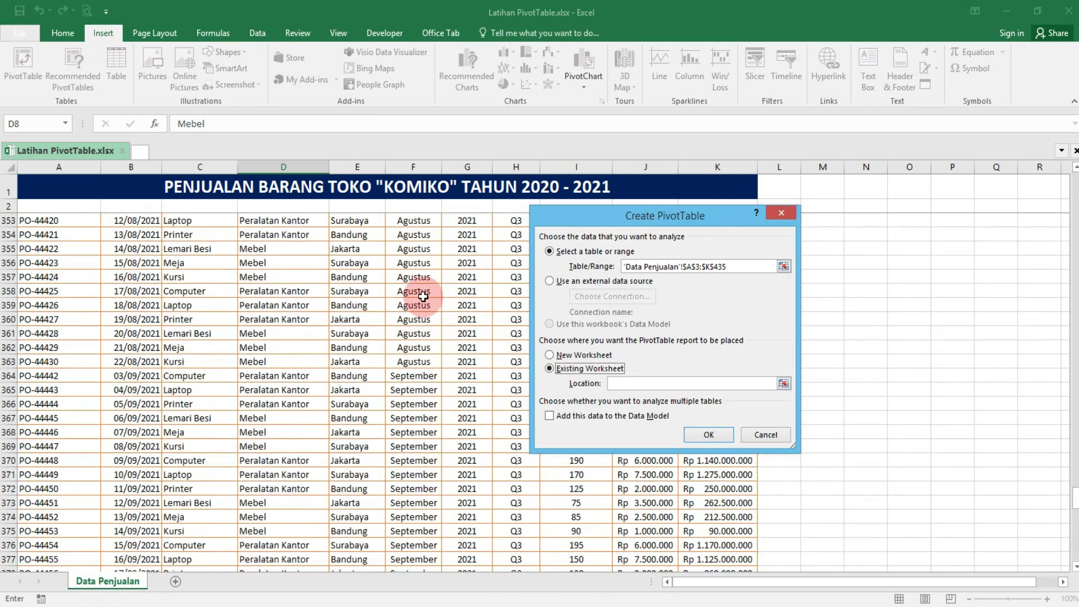
{"action": "scroll", "coordinate": [292, 345], "scroll_direction": "up", "scroll_amount": 2}
{"action": "scroll", "coordinate": [354, 329], "scroll_direction": "up", "scroll_amount": 3}
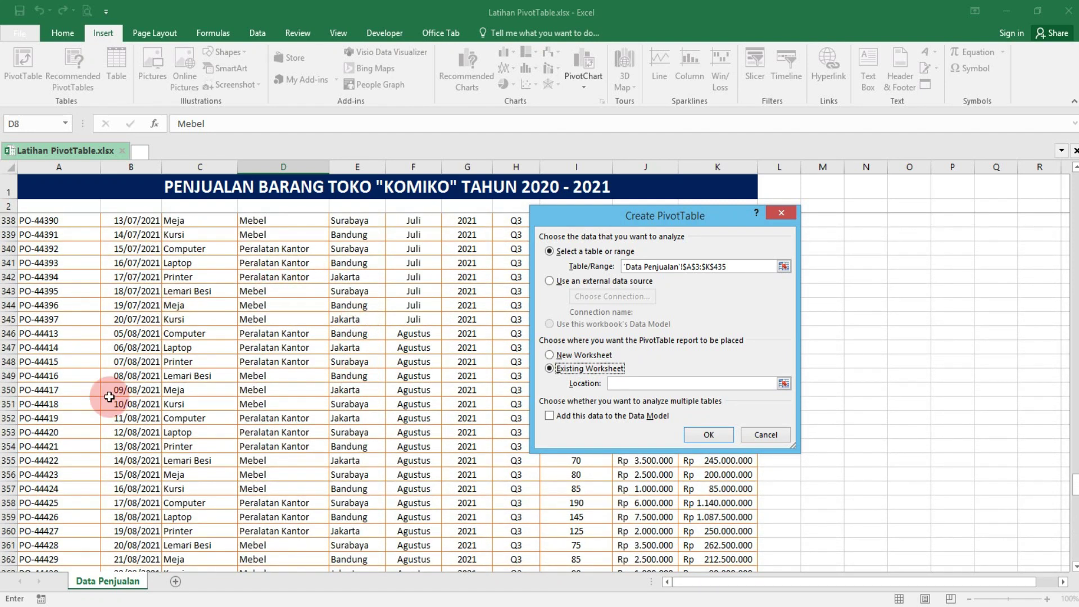
{"action": "scroll", "coordinate": [310, 405], "scroll_direction": "up", "scroll_amount": 6}
{"action": "scroll", "coordinate": [309, 402], "scroll_direction": "up", "scroll_amount": 11}
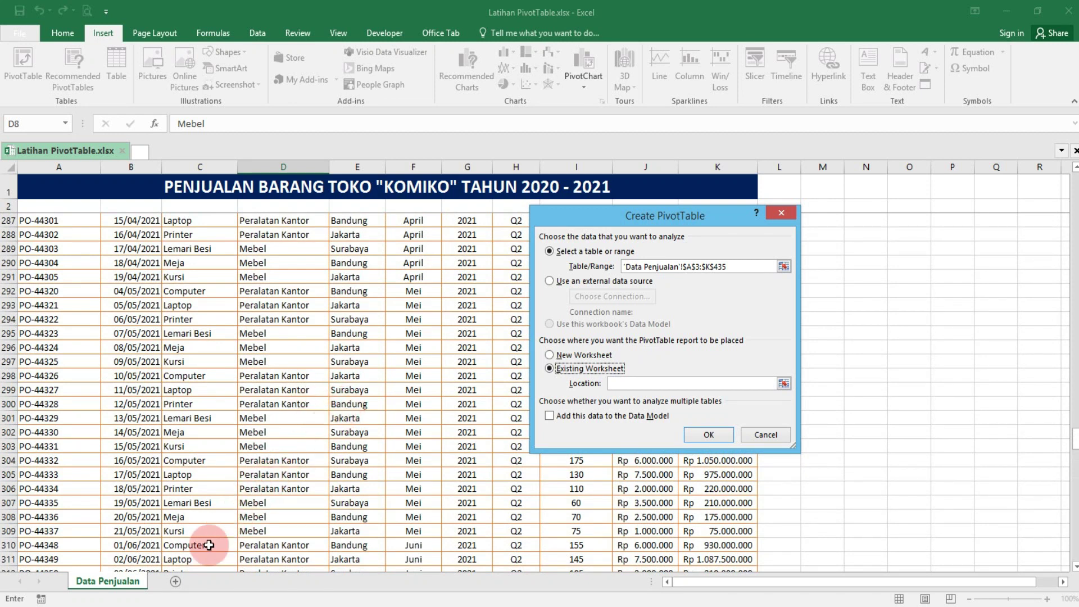
{"action": "left_click", "coordinate": [550, 355]}
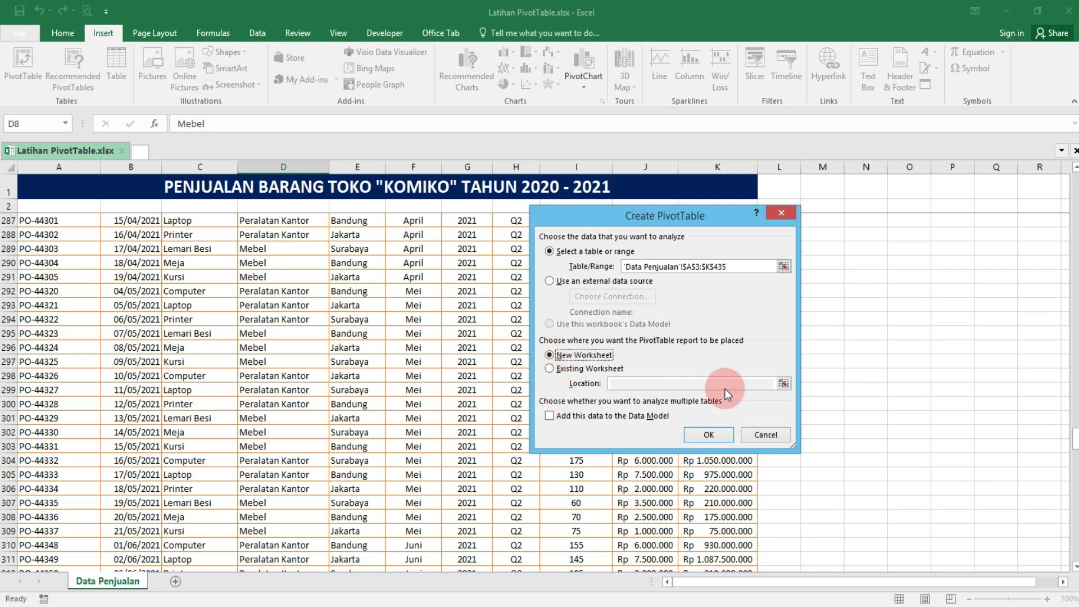
{"action": "left_click", "coordinate": [709, 436]}
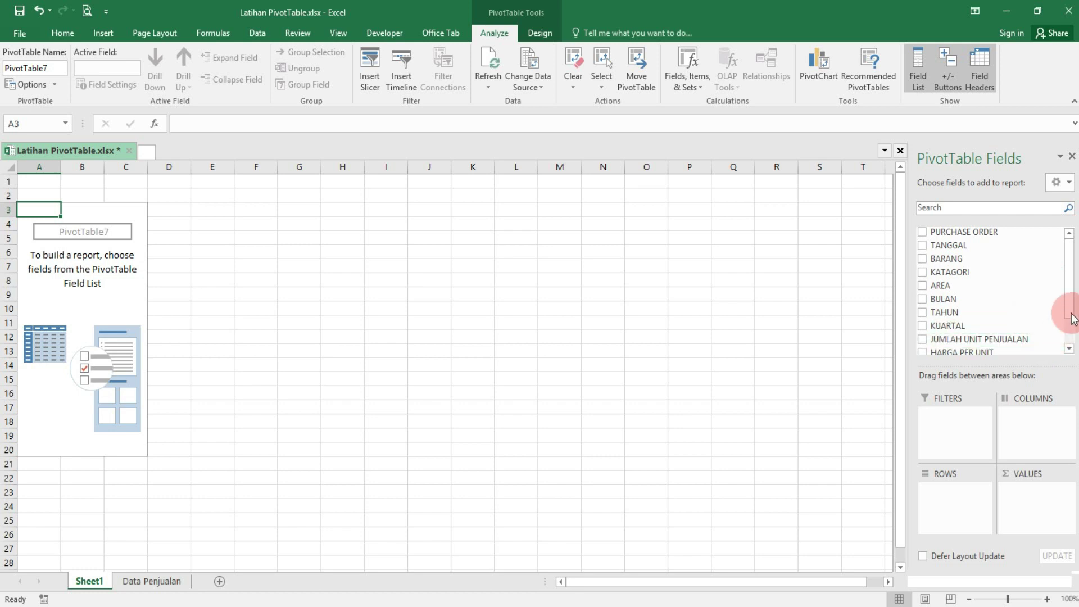
{"action": "left_click_drag", "start_coordinate": [1073, 287], "coordinate": [1069, 275]}
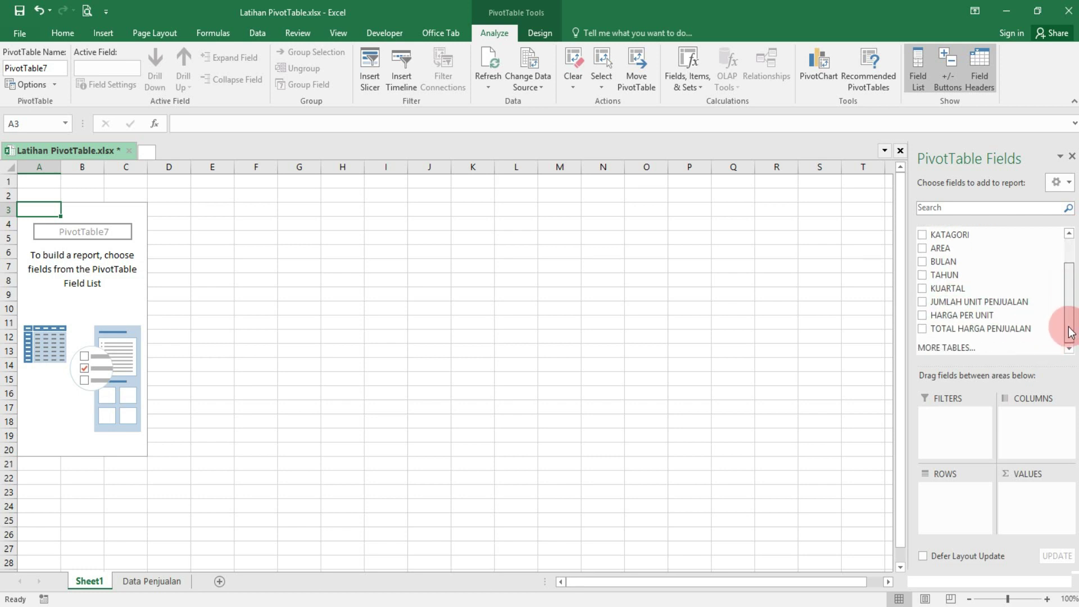
{"action": "left_click_drag", "start_coordinate": [1064, 256], "coordinate": [959, 440]}
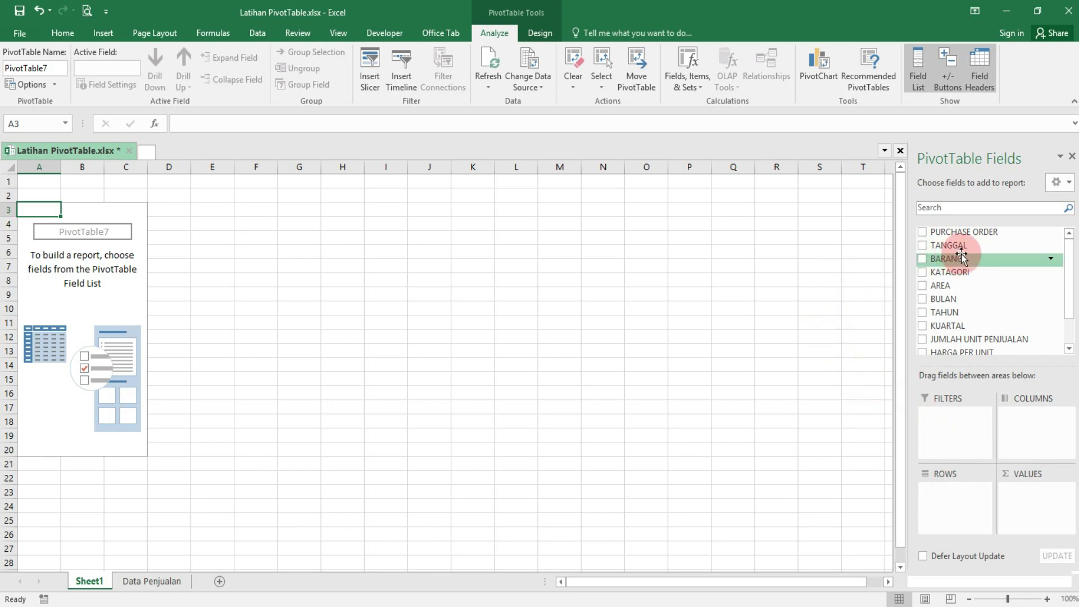
{"action": "mouse_move", "coordinate": [995, 259]}
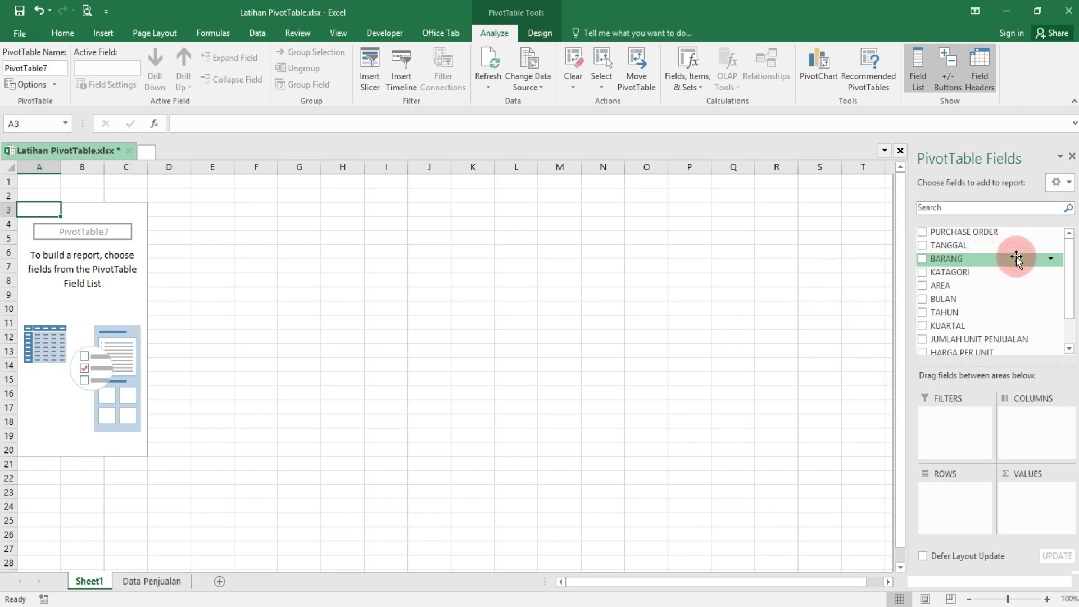
Put BARANG in Rows and sum JUMLAH UNIT PENJUALAN in Values, totalling 42125 units.
{"action": "left_click_drag", "start_coordinate": [1016, 259], "coordinate": [957, 512]}
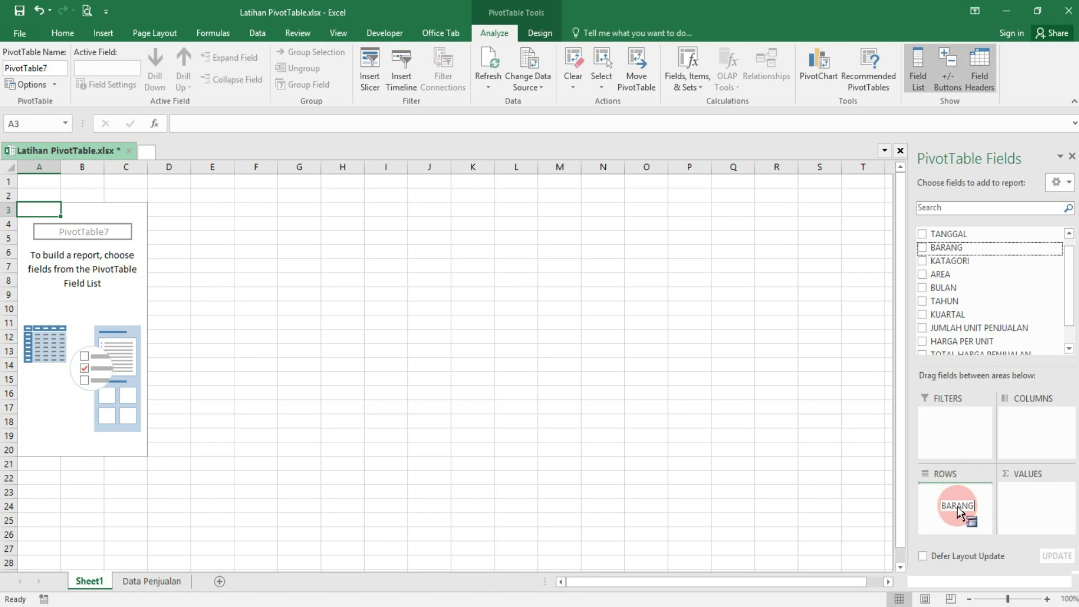
{"action": "left_click_drag", "start_coordinate": [958, 511], "coordinate": [958, 517]}
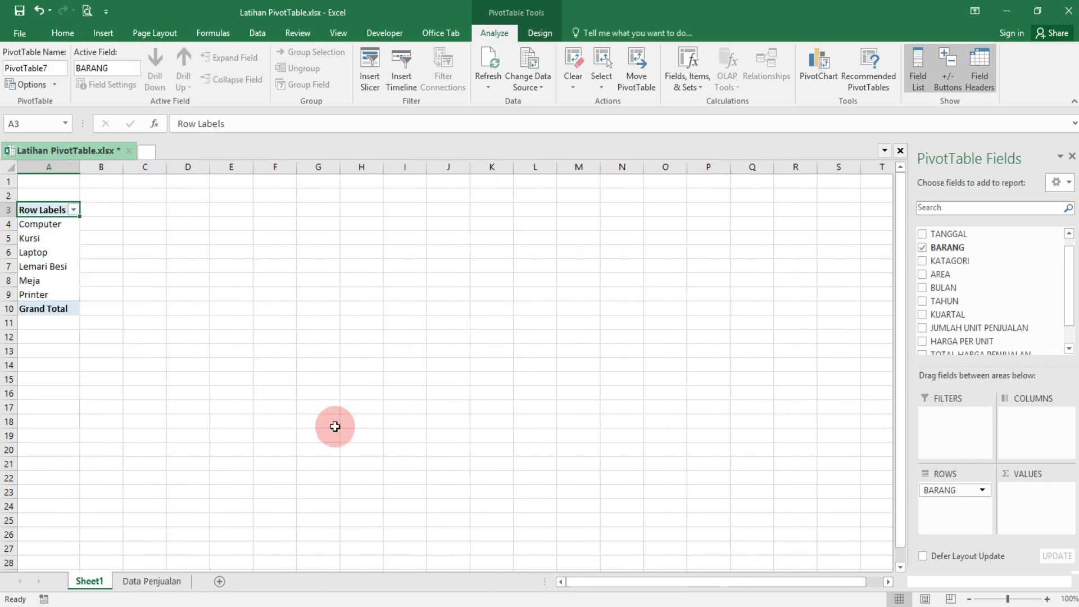
{"action": "left_click", "coordinate": [42, 227]}
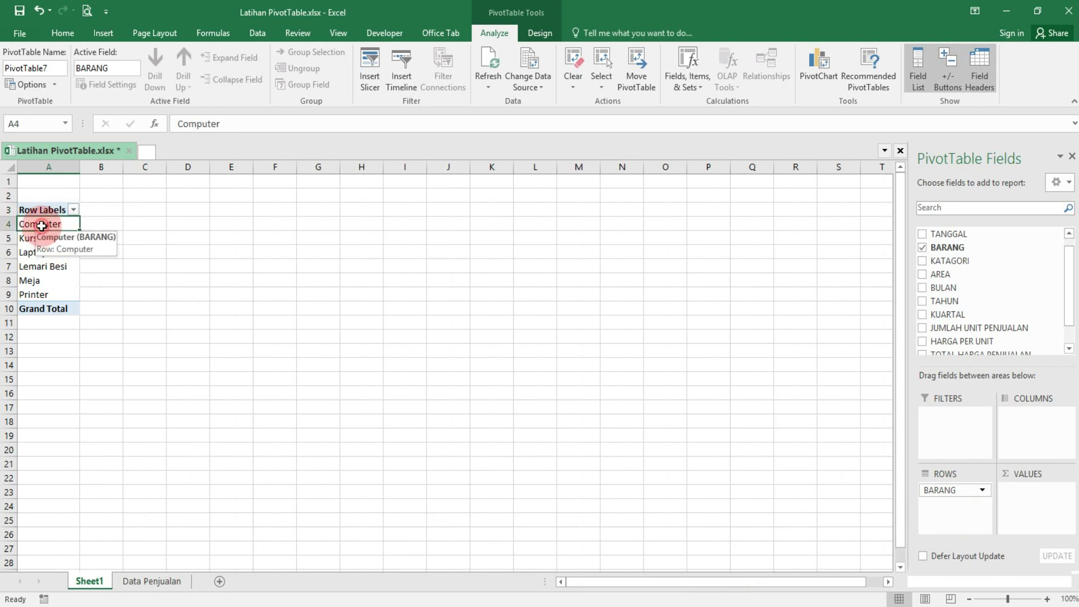
{"action": "left_click_drag", "start_coordinate": [40, 231], "coordinate": [36, 300]}
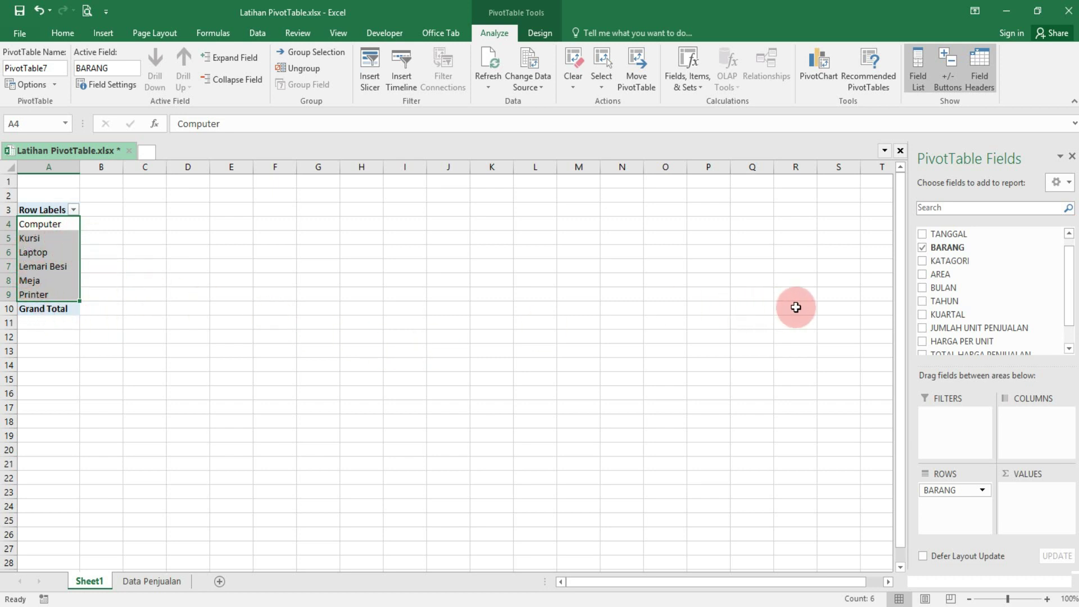
{"action": "mouse_move", "coordinate": [990, 288]}
{"action": "mouse_move", "coordinate": [1005, 333]}
{"action": "left_mouse_down"}
{"action": "mouse_move", "coordinate": [1018, 333]}
{"action": "mouse_move", "coordinate": [1024, 465]}
{"action": "mouse_move", "coordinate": [1040, 505]}
{"action": "left_mouse_up"}
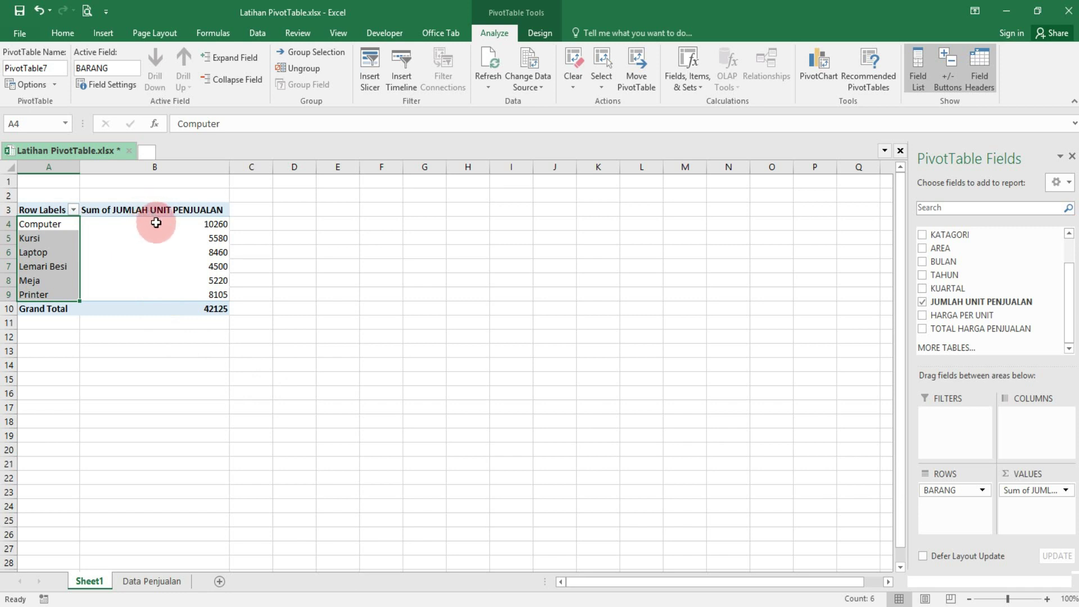
{"action": "mouse_move", "coordinate": [155, 222]}
{"action": "left_mouse_down"}
{"action": "mouse_move", "coordinate": [170, 302]}
{"action": "mouse_move", "coordinate": [152, 285]}
{"action": "mouse_move", "coordinate": [51, 294]}
{"action": "left_mouse_up"}
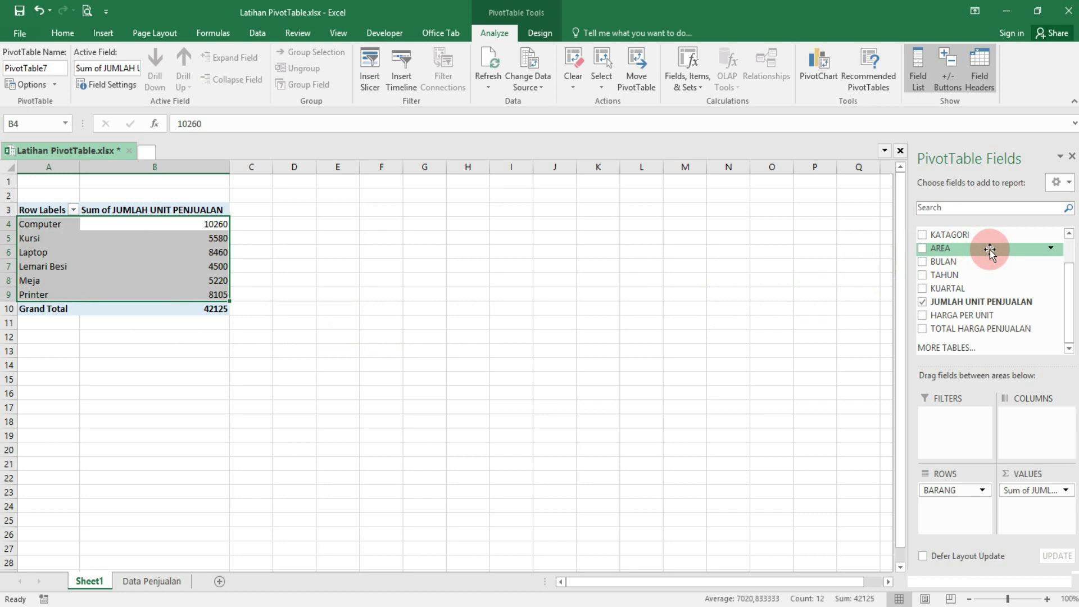
{"action": "left_click_drag", "start_coordinate": [990, 252], "coordinate": [950, 438]}
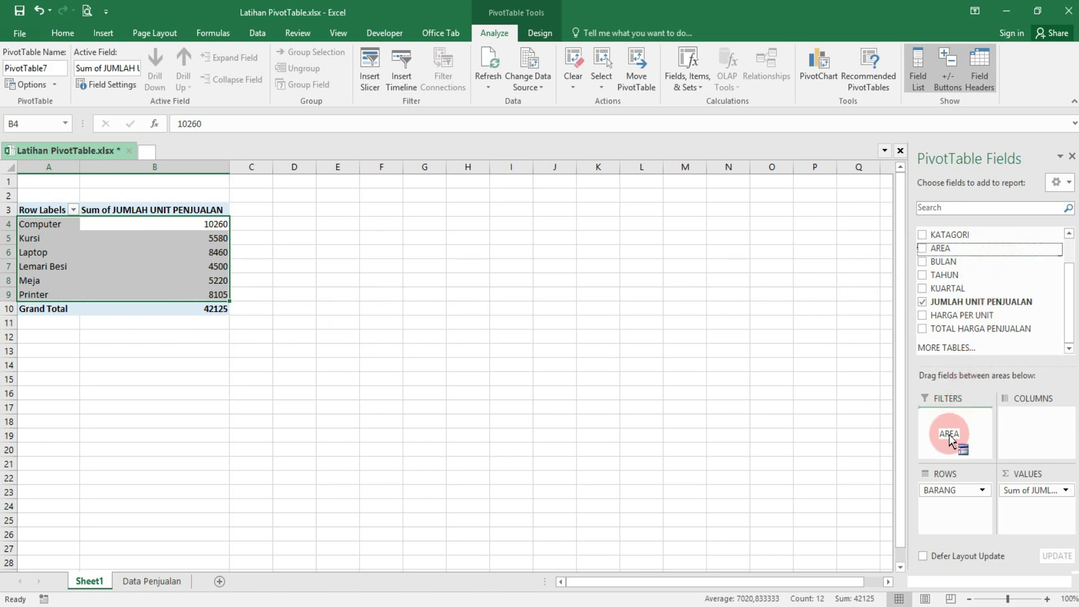
{"action": "left_click_drag", "start_coordinate": [950, 438], "coordinate": [949, 436]}
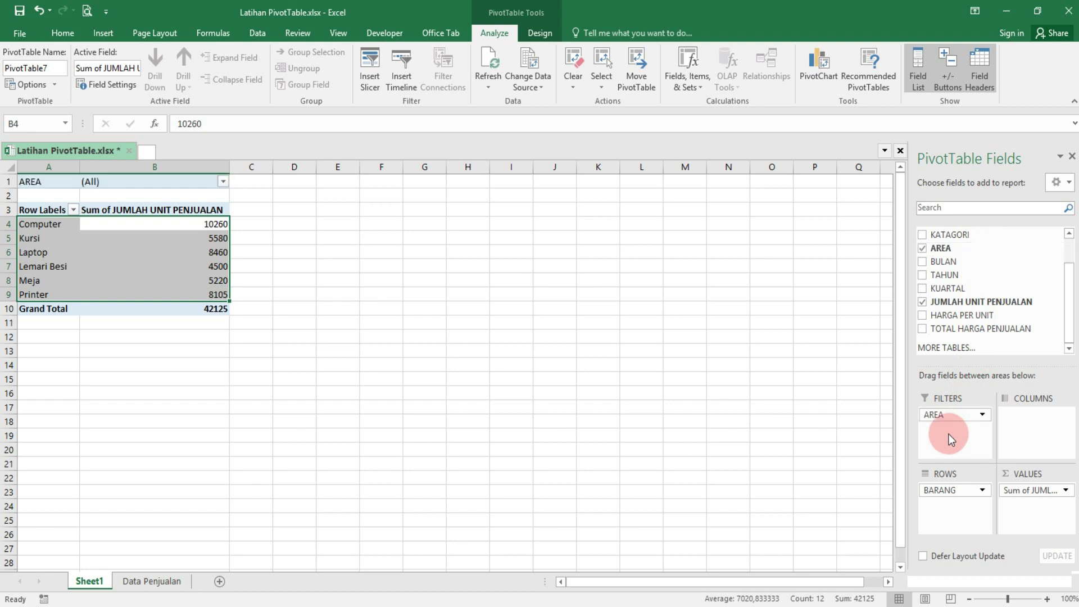
{"action": "left_click", "coordinate": [32, 181]}
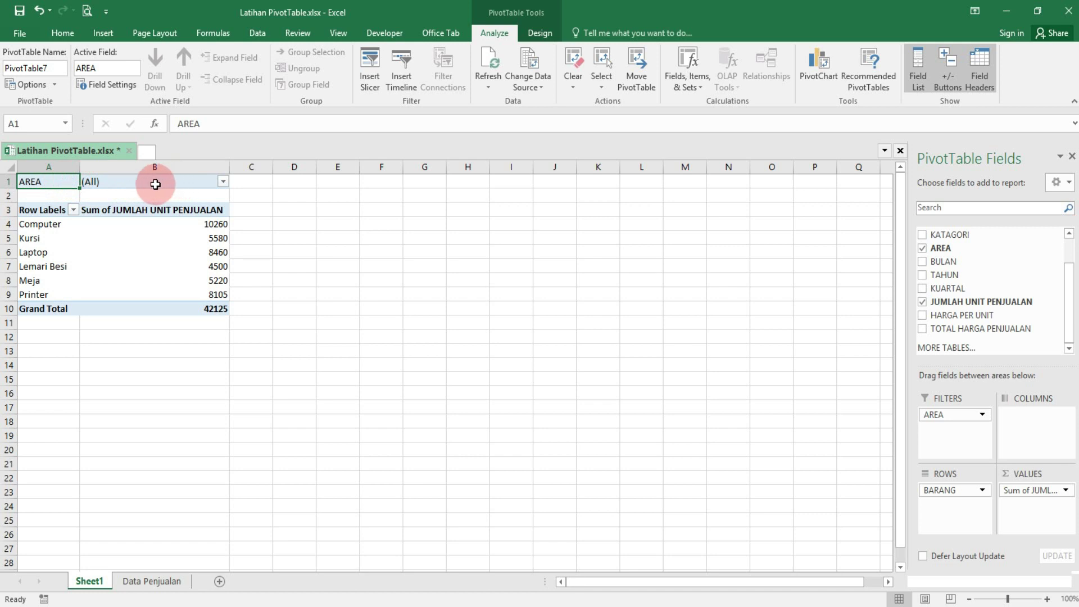
{"action": "left_click", "coordinate": [156, 184]}
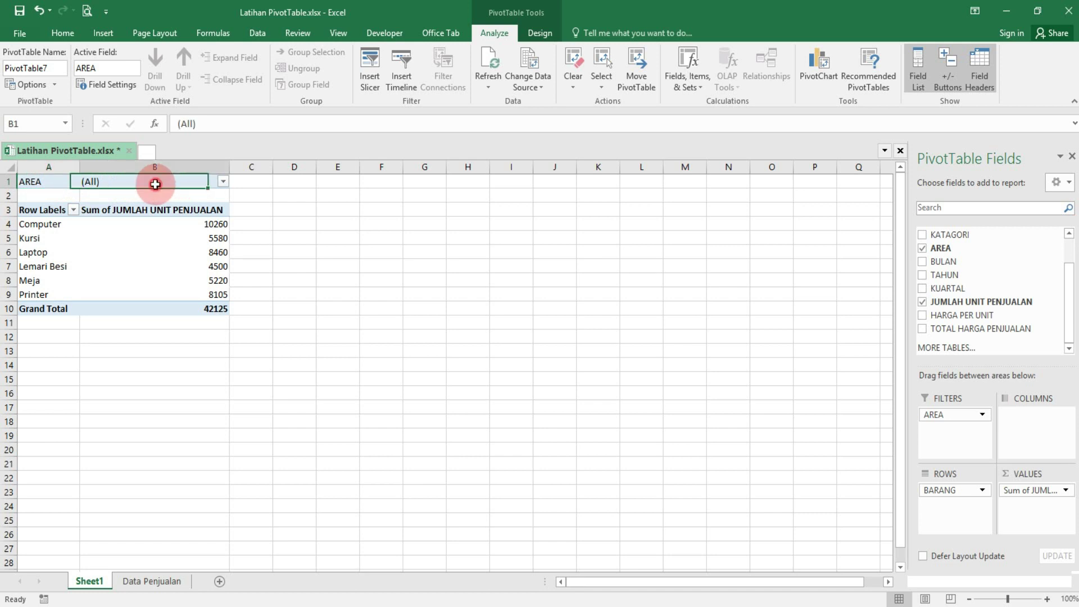
{"action": "left_click", "coordinate": [224, 181]}
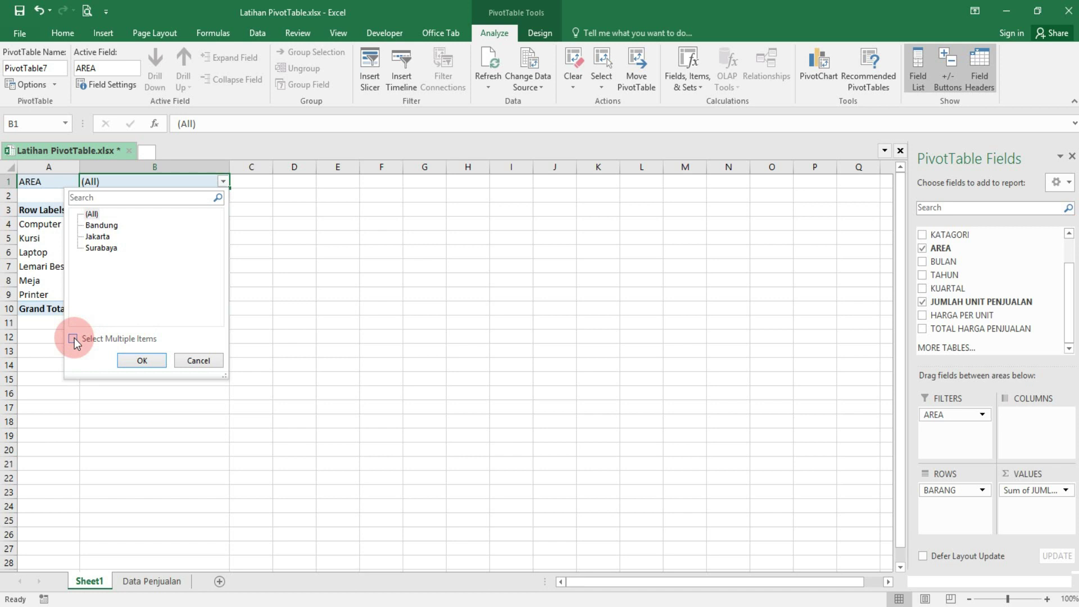
{"action": "left_click", "coordinate": [73, 339]}
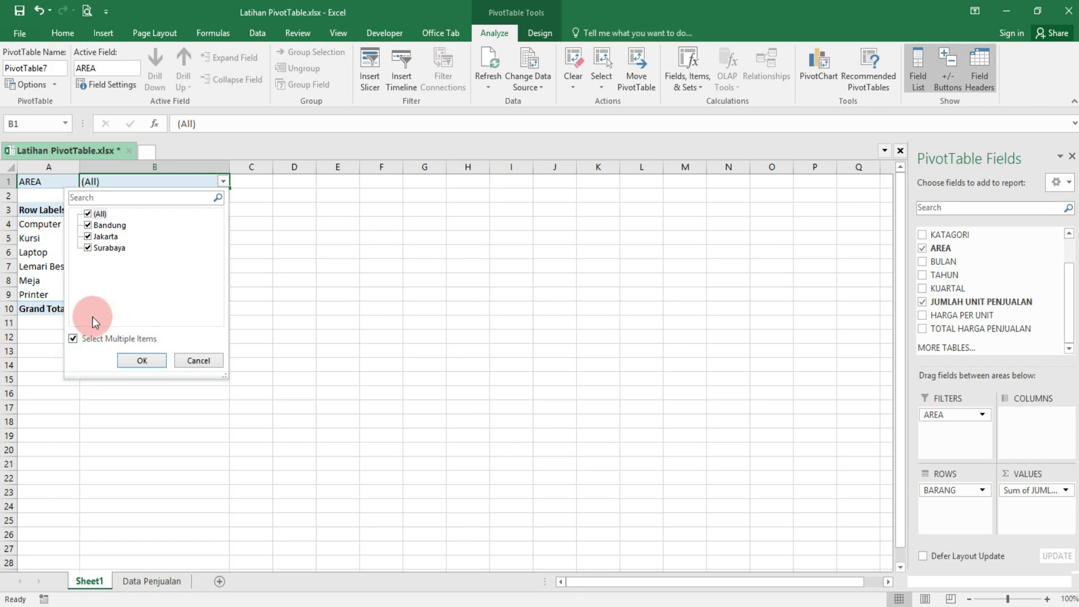
{"action": "left_click", "coordinate": [88, 214]}
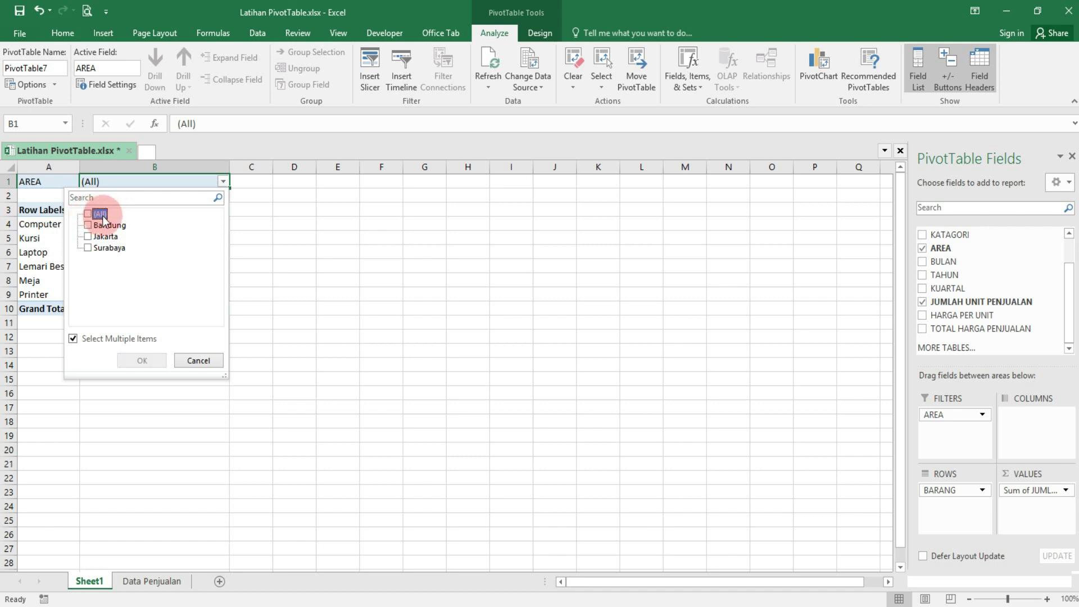
{"action": "left_click", "coordinate": [90, 226]}
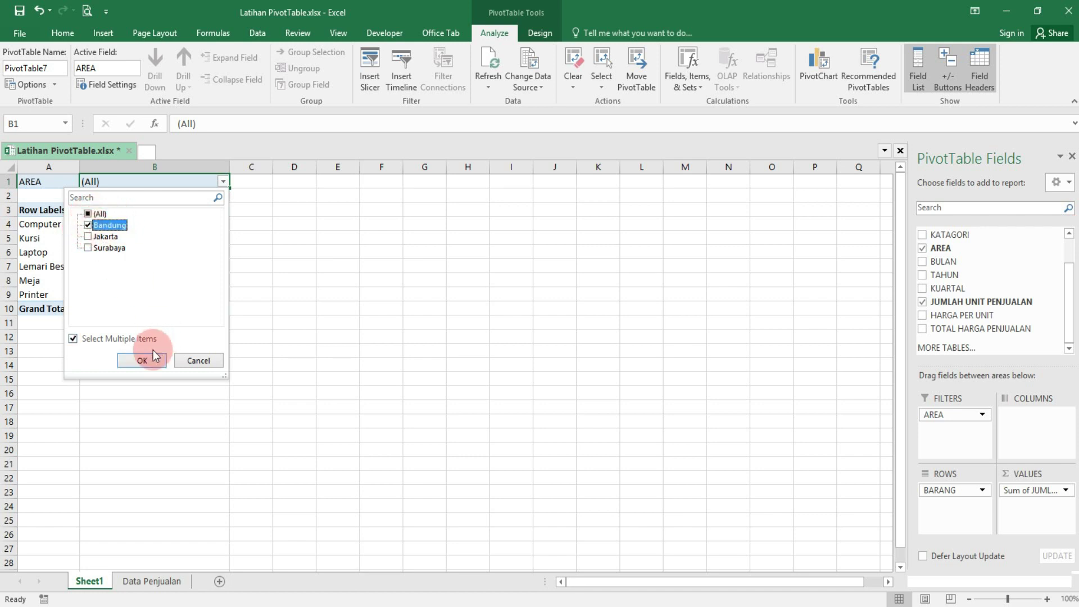
{"action": "left_click", "coordinate": [144, 360]}
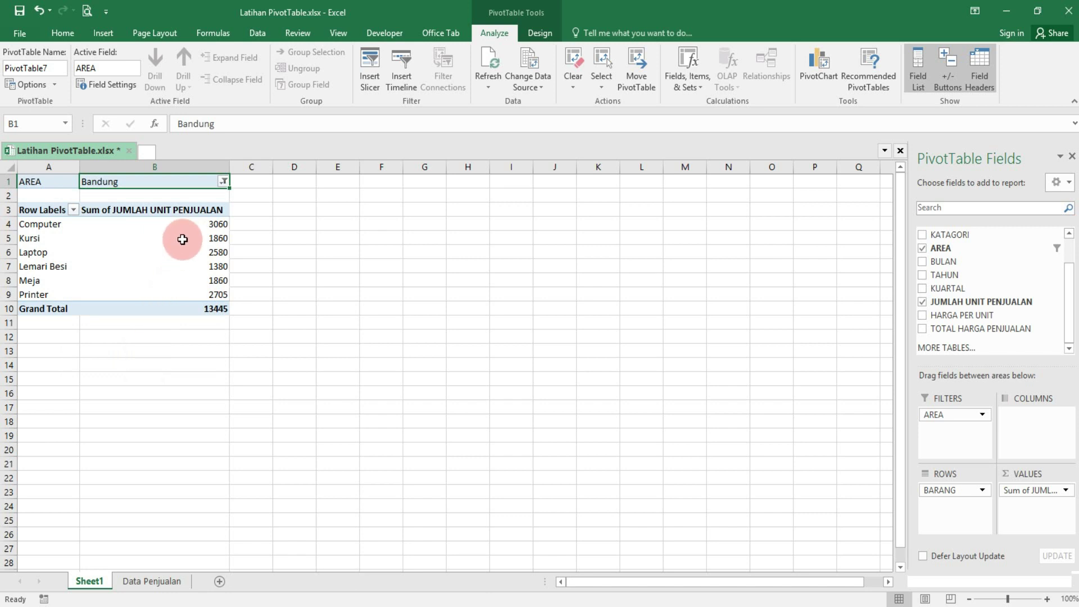
{"action": "mouse_move", "coordinate": [154, 224]}
{"action": "left_click_drag", "start_coordinate": [190, 221], "coordinate": [167, 308]}
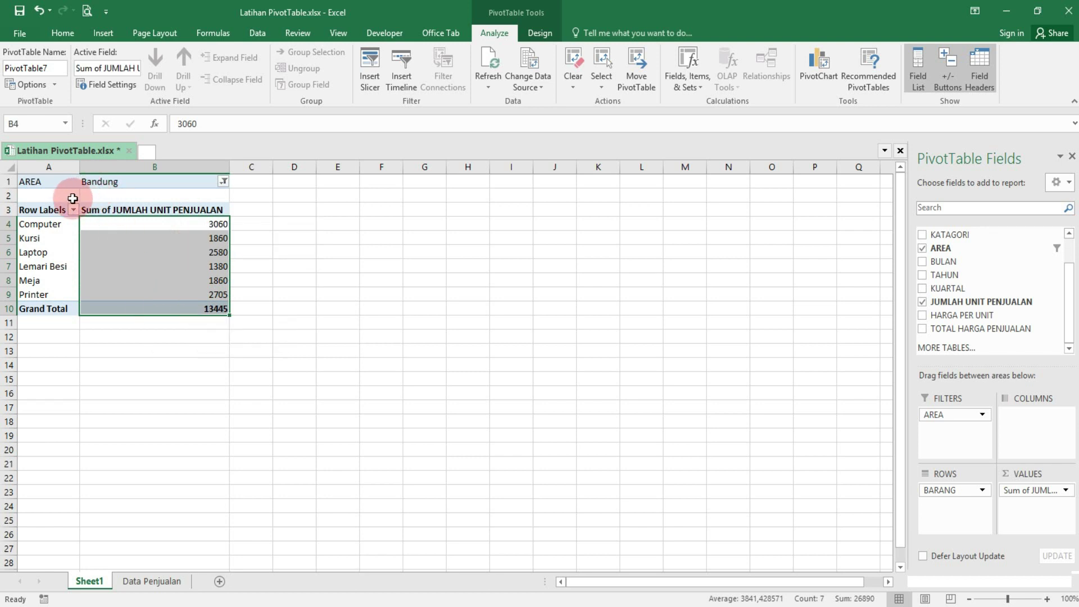
{"action": "left_click", "coordinate": [165, 276]}
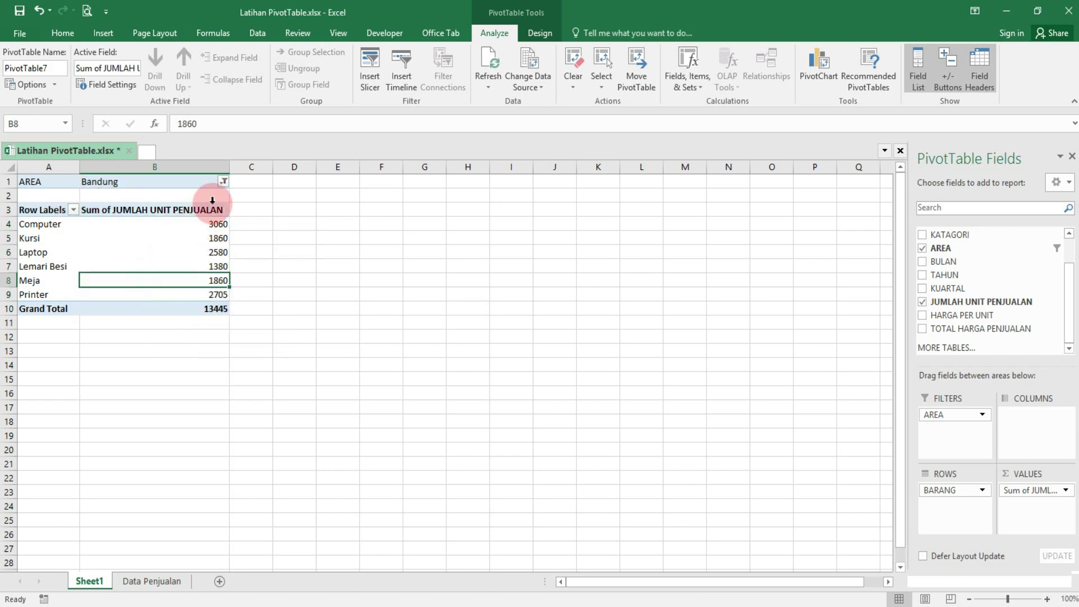
{"action": "left_click", "coordinate": [223, 182]}
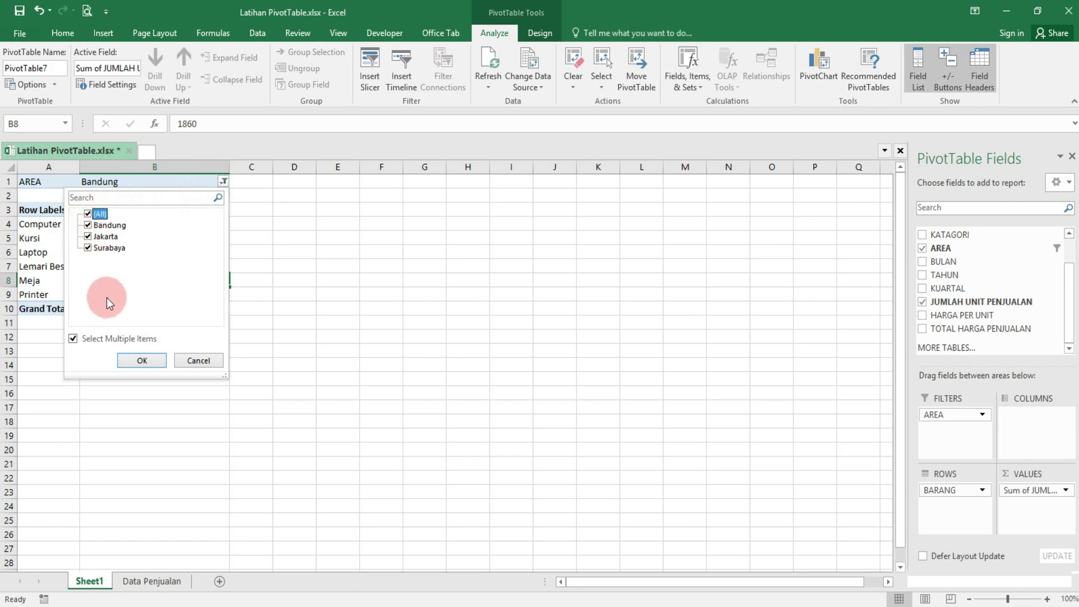
{"action": "left_click", "coordinate": [142, 360]}
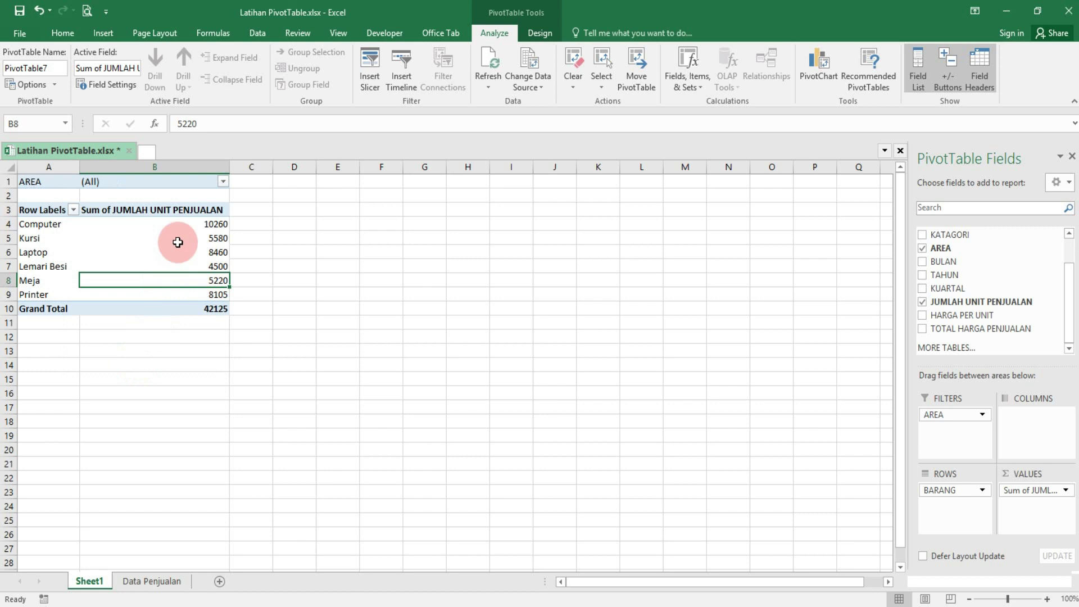
Apply Comma Style to the unit-sales values in B4:B10 so they read like 10.260 and 42.125.
{"action": "left_click_drag", "start_coordinate": [182, 224], "coordinate": [159, 307]}
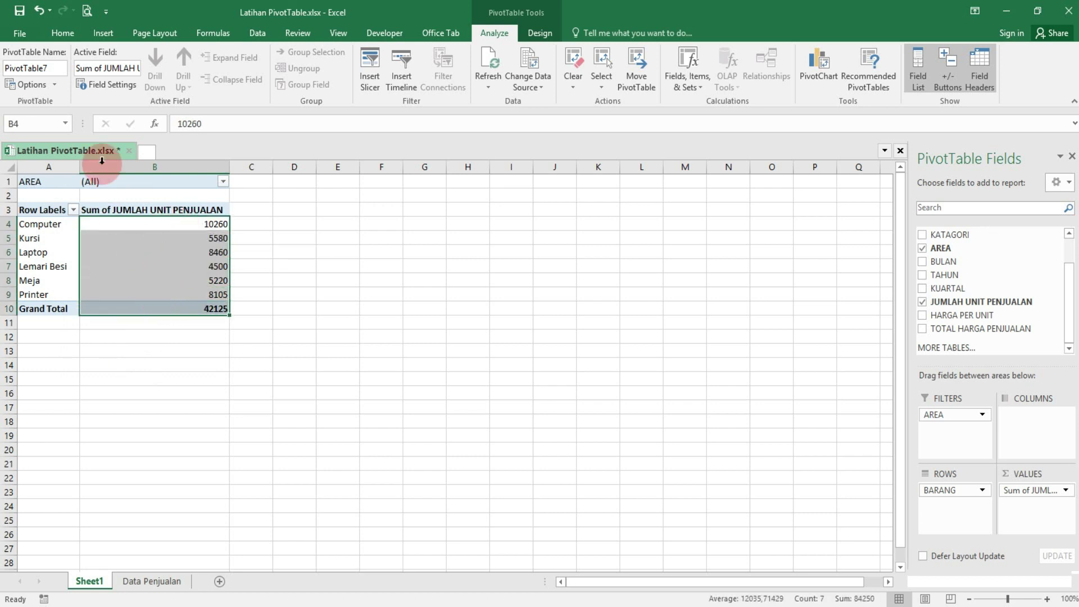
{"action": "left_click", "coordinate": [62, 34]}
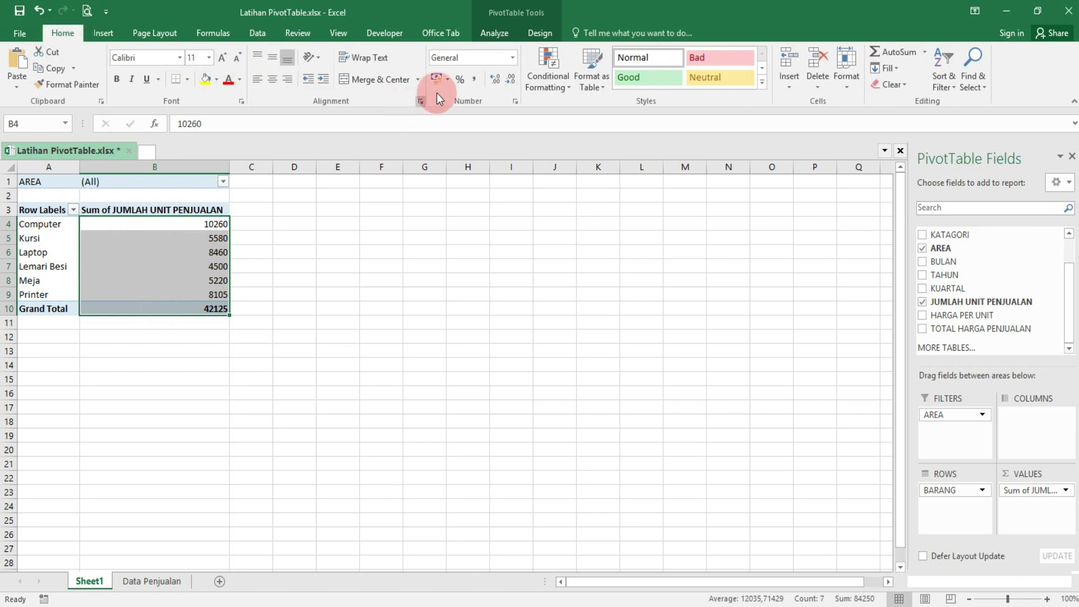
{"action": "left_click", "coordinate": [466, 100]}
{"action": "left_click", "coordinate": [475, 80]}
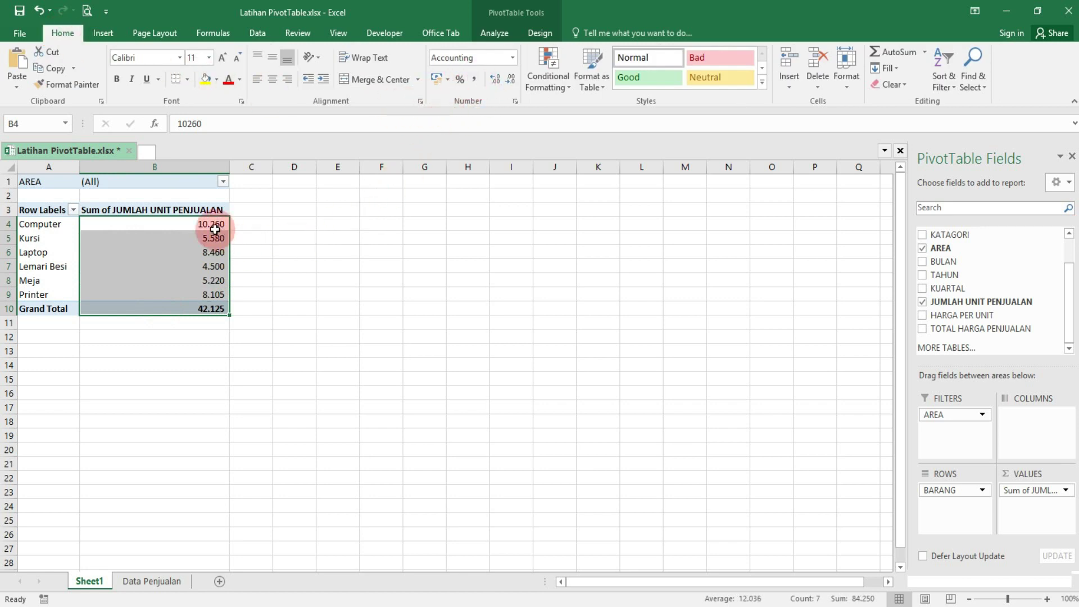
{"action": "left_click_drag", "start_coordinate": [206, 225], "coordinate": [195, 305]}
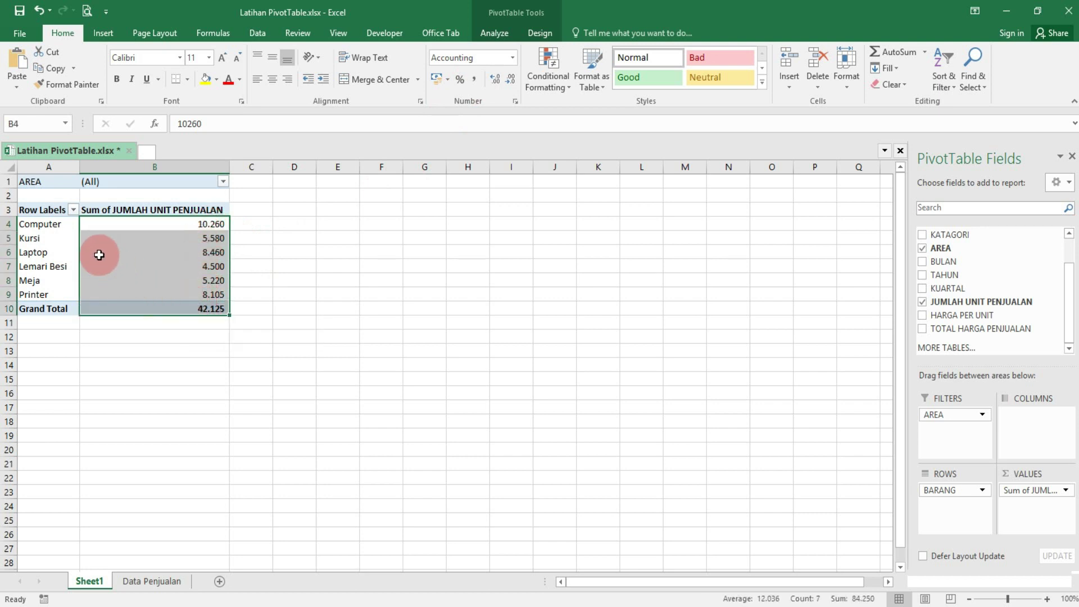
{"action": "left_click", "coordinate": [23, 197]}
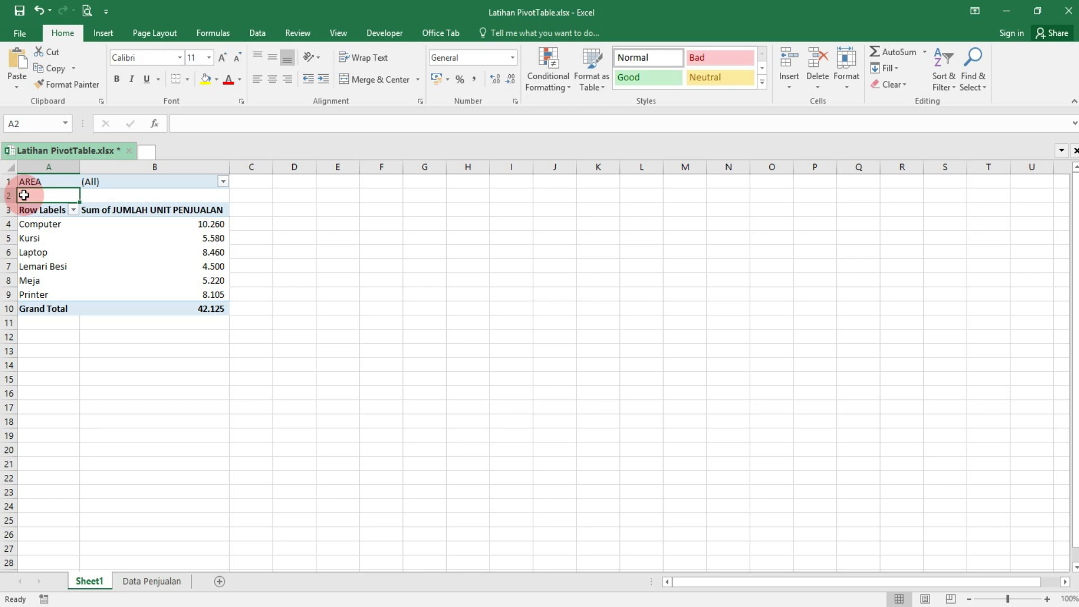
Insert a Clustered Column PivotChart from the pivot table via Analyze > PivotChart.
{"action": "left_click", "coordinate": [132, 260]}
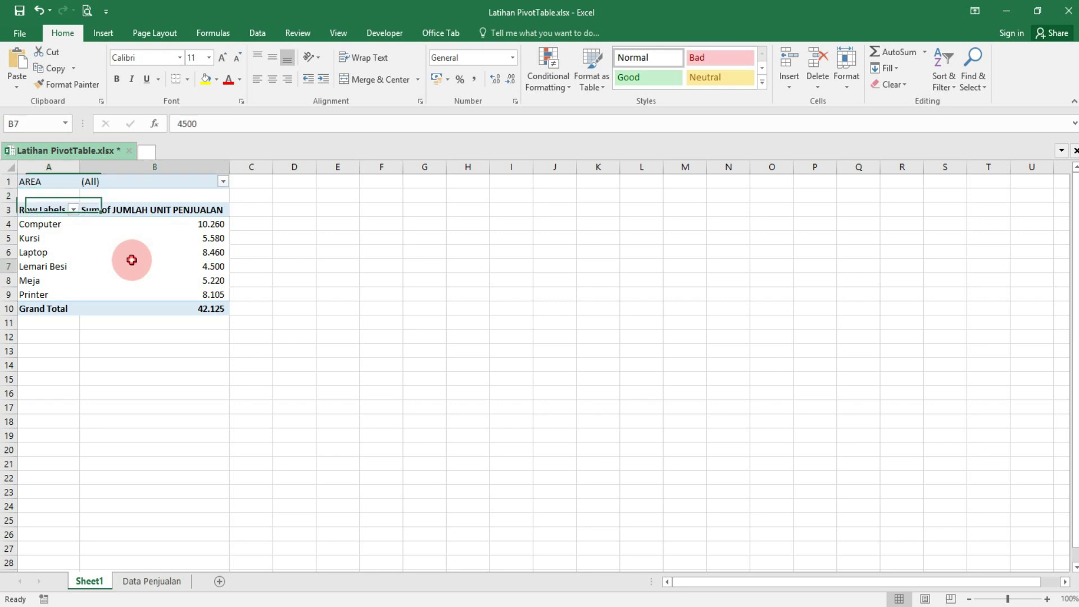
{"action": "left_click", "coordinate": [477, 45]}
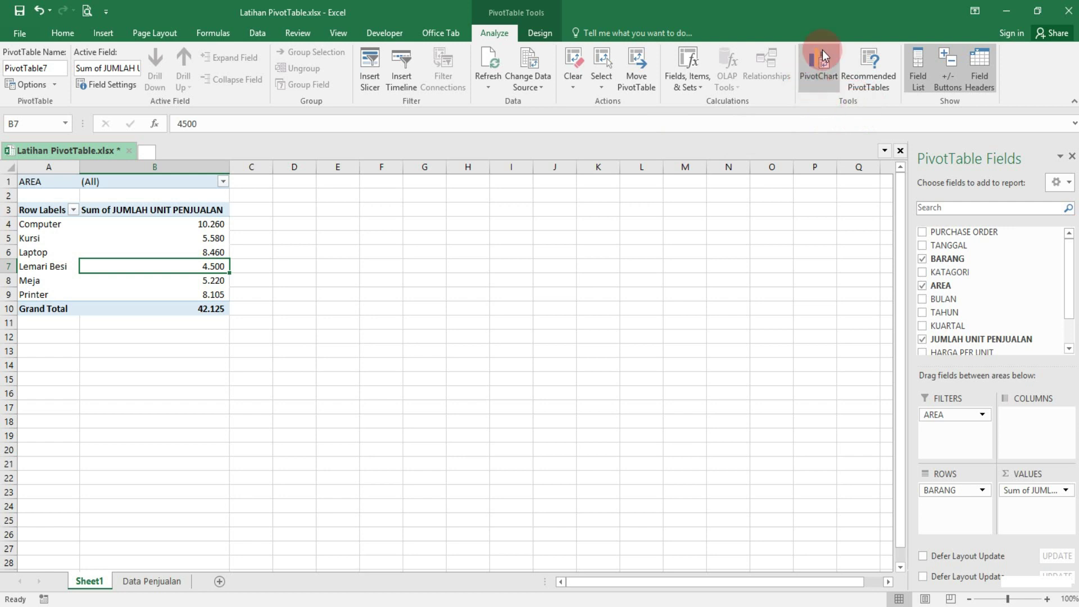
{"action": "left_click", "coordinate": [815, 66]}
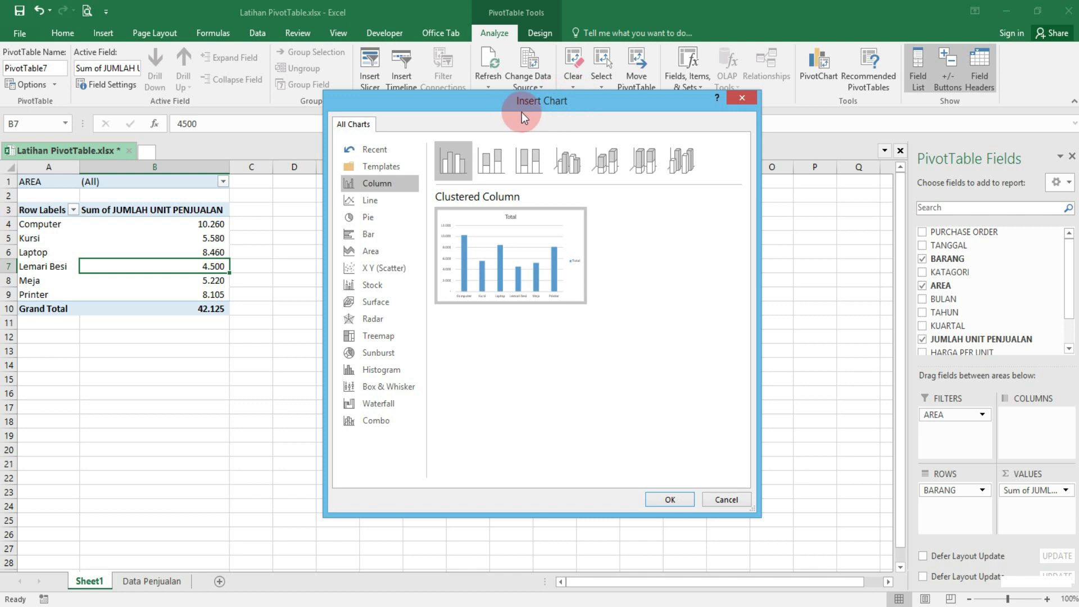
{"action": "left_click", "coordinate": [380, 201]}
{"action": "left_click", "coordinate": [373, 217]}
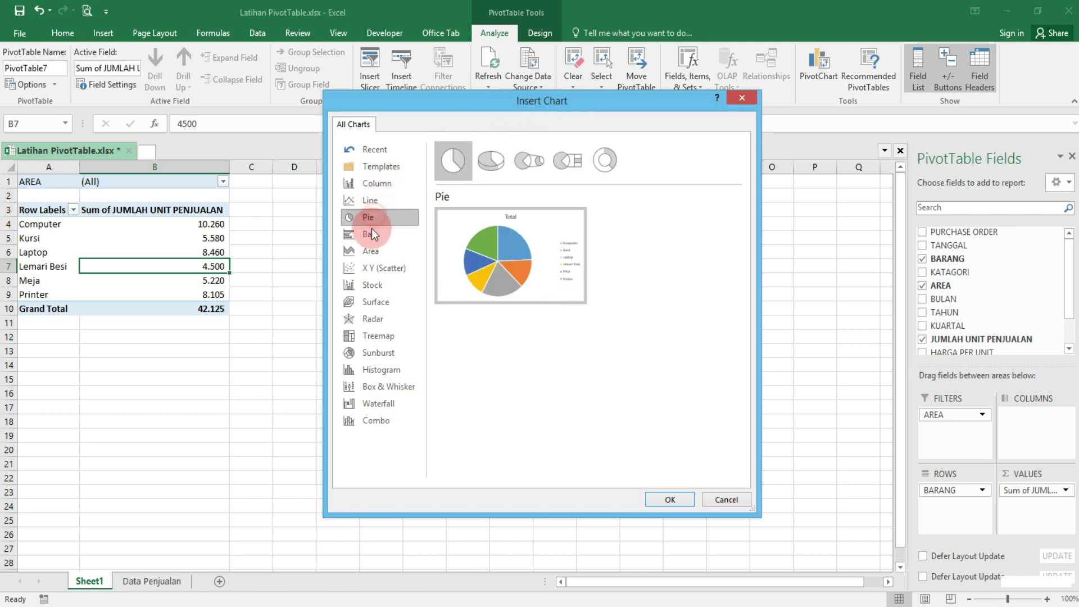
{"action": "left_click", "coordinate": [371, 234]}
{"action": "left_click", "coordinate": [370, 251]}
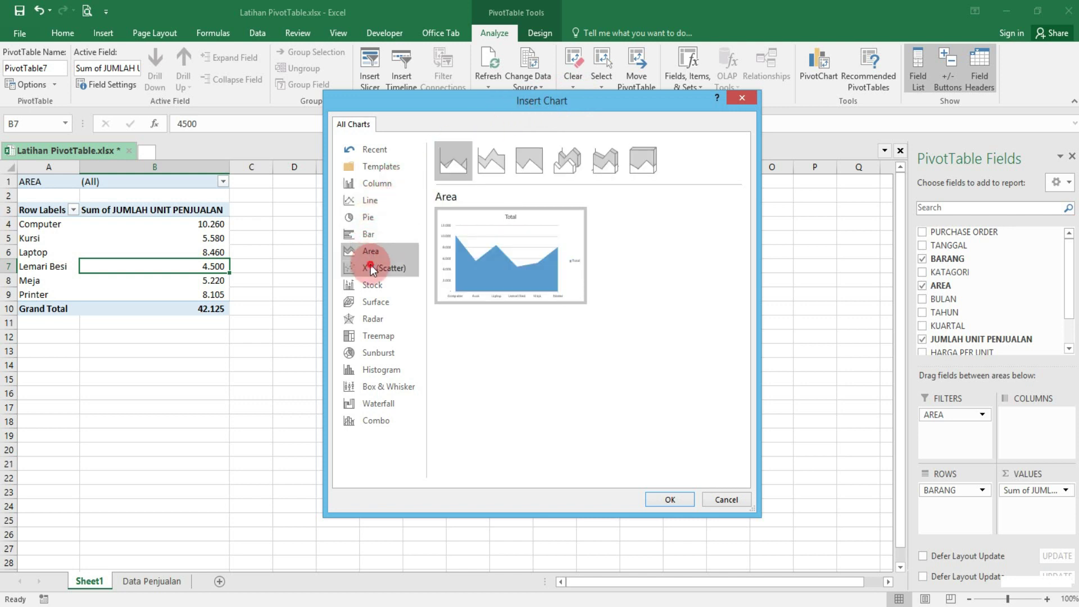
{"action": "left_click", "coordinate": [370, 265]}
{"action": "left_click", "coordinate": [381, 179]}
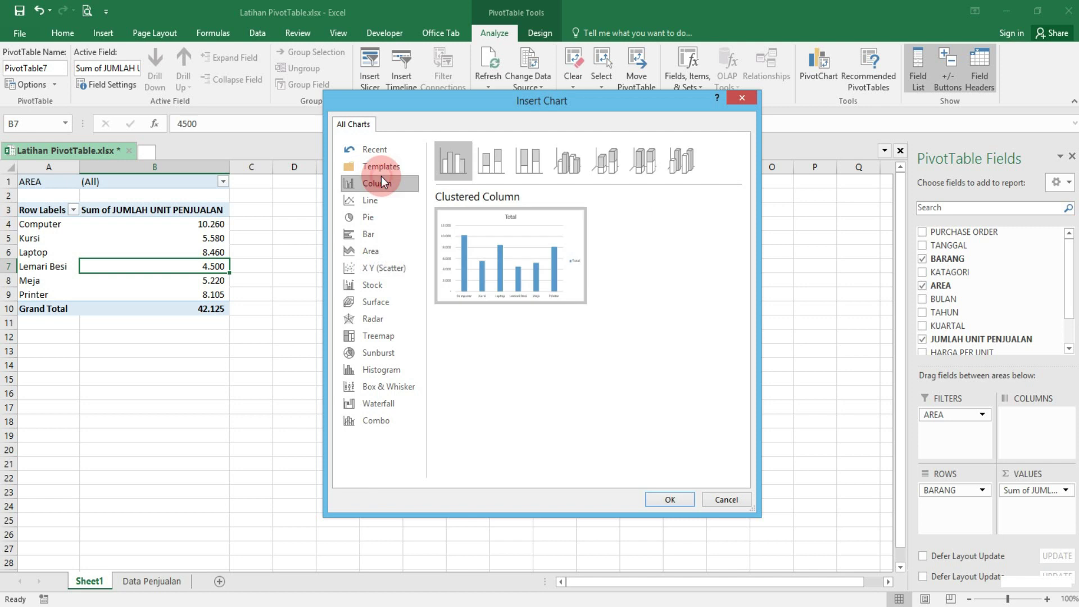
{"action": "left_click", "coordinate": [658, 487]}
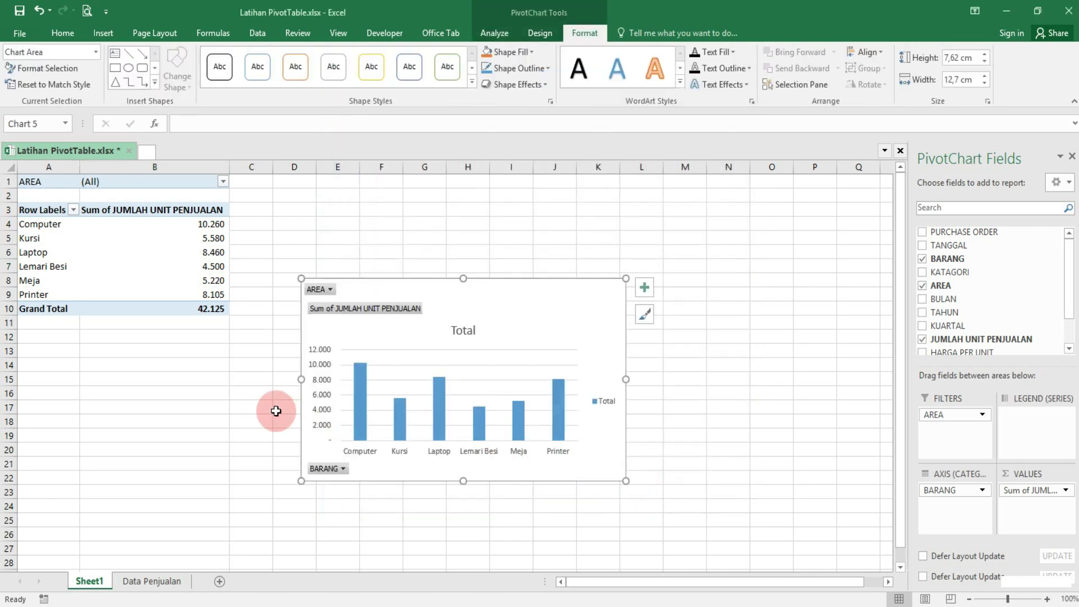
Drag the PivotChart down-left so it sits beneath the pivot table starting at column A.
{"action": "left_click", "coordinate": [468, 238]}
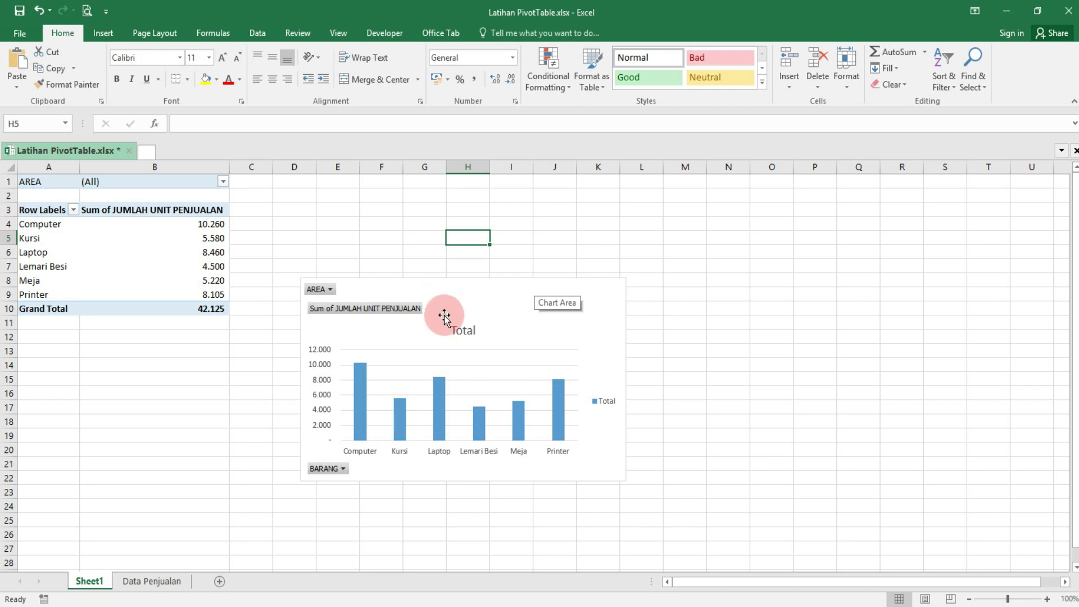
{"action": "left_click", "coordinate": [461, 292]}
{"action": "left_click_drag", "start_coordinate": [459, 293], "coordinate": [181, 343]}
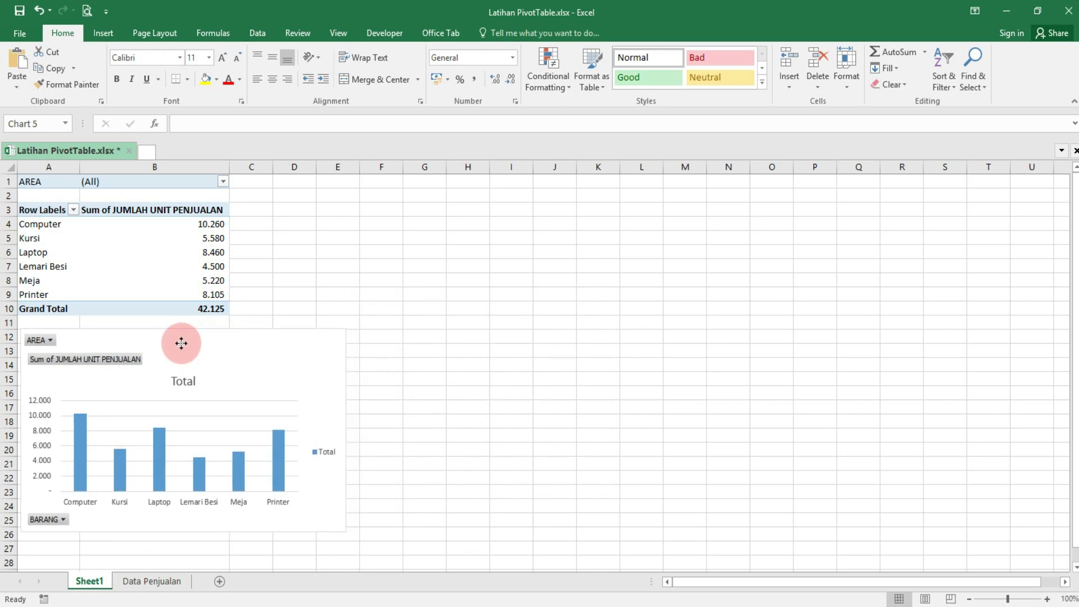
{"action": "left_click", "coordinate": [286, 286]}
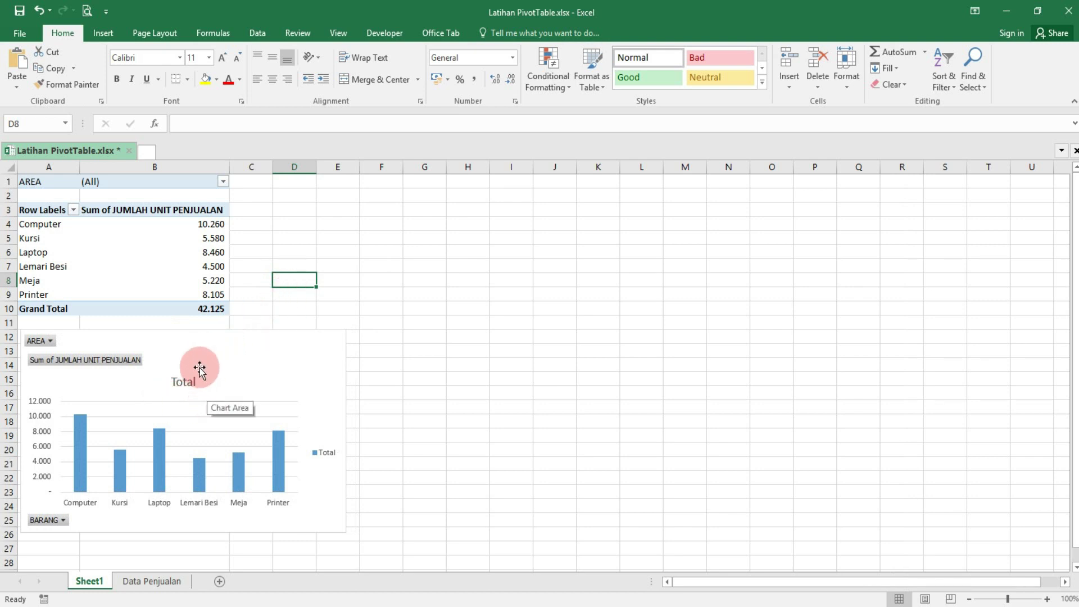
Replace the chart's 'Total' title with 'Penjualan Barang'.
{"action": "left_click", "coordinate": [181, 386]}
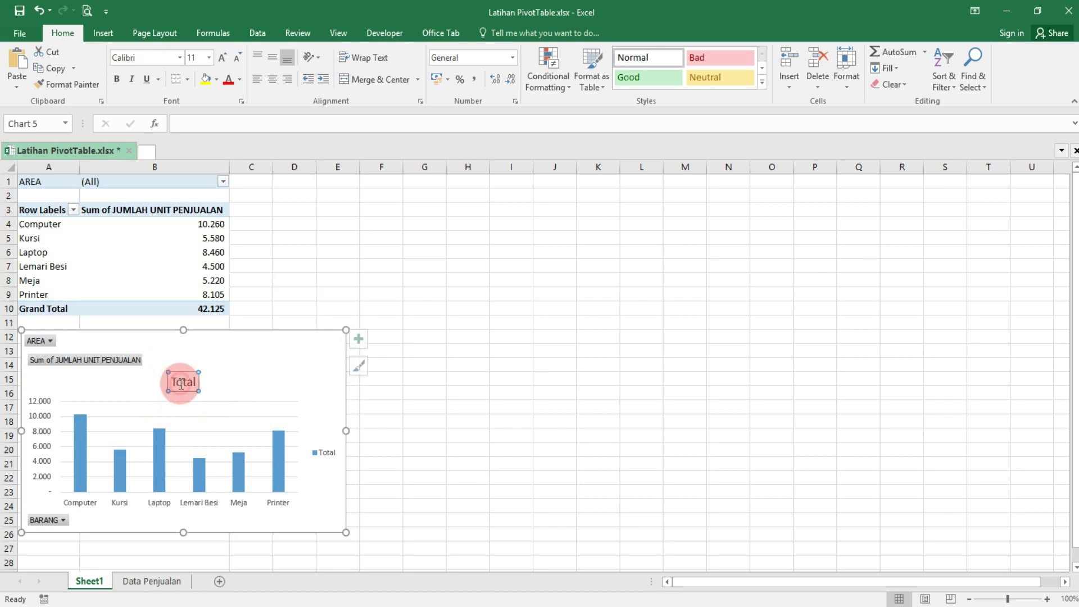
{"action": "left_click", "coordinate": [181, 387]}
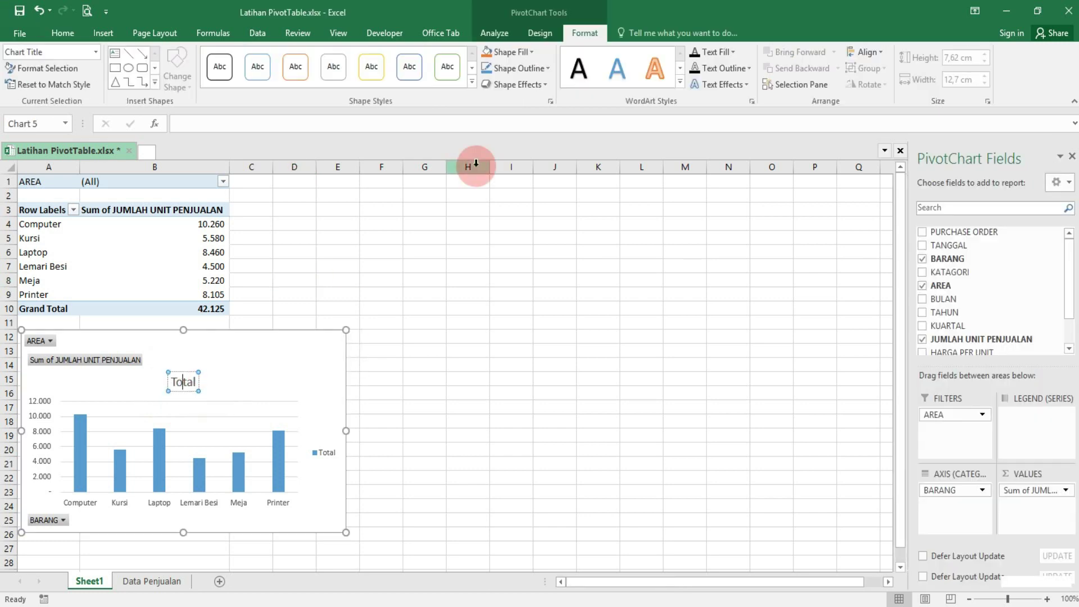
{"action": "type", "text": "Penju"}
{"action": "type", "text": "alan Barang"}
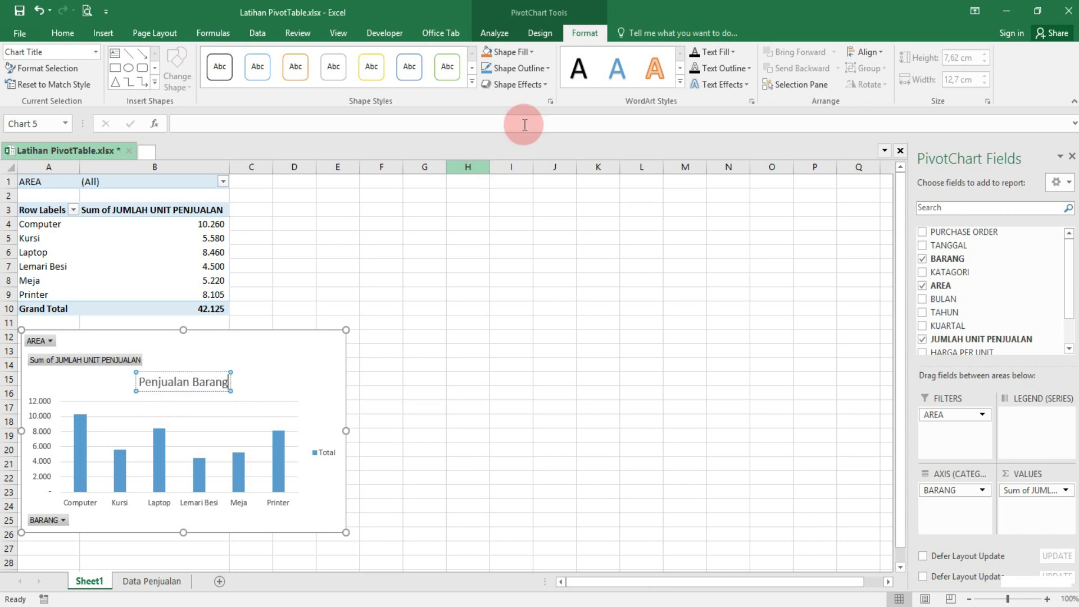
{"action": "left_click", "coordinate": [287, 278]}
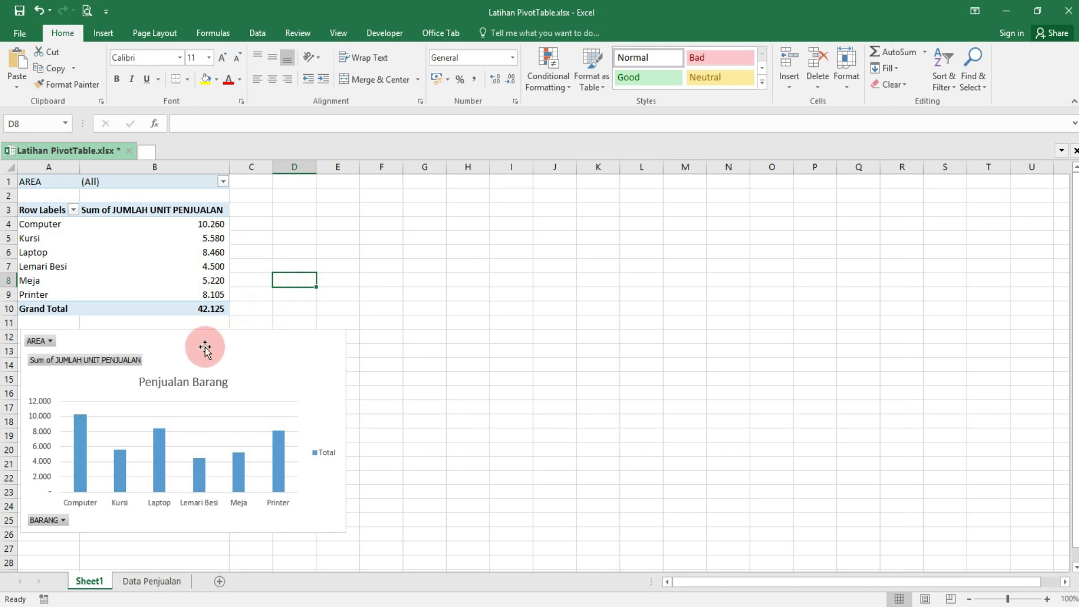
Add a Primary Vertical axis title to the PivotChart reading 'Unit Penjualan'.
{"action": "left_click", "coordinate": [188, 358]}
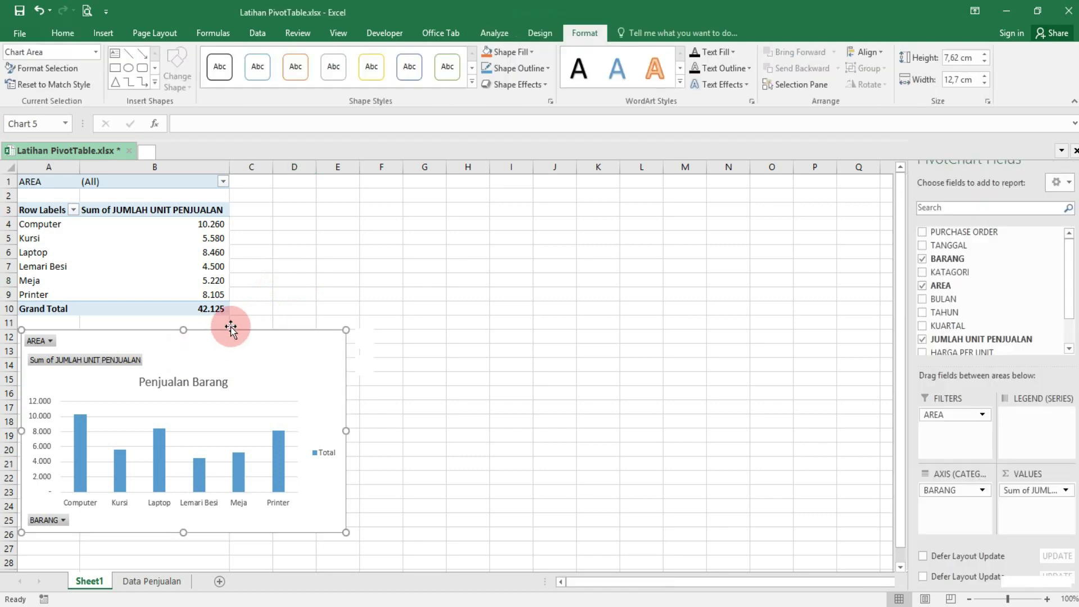
{"action": "left_click", "coordinate": [534, 35]}
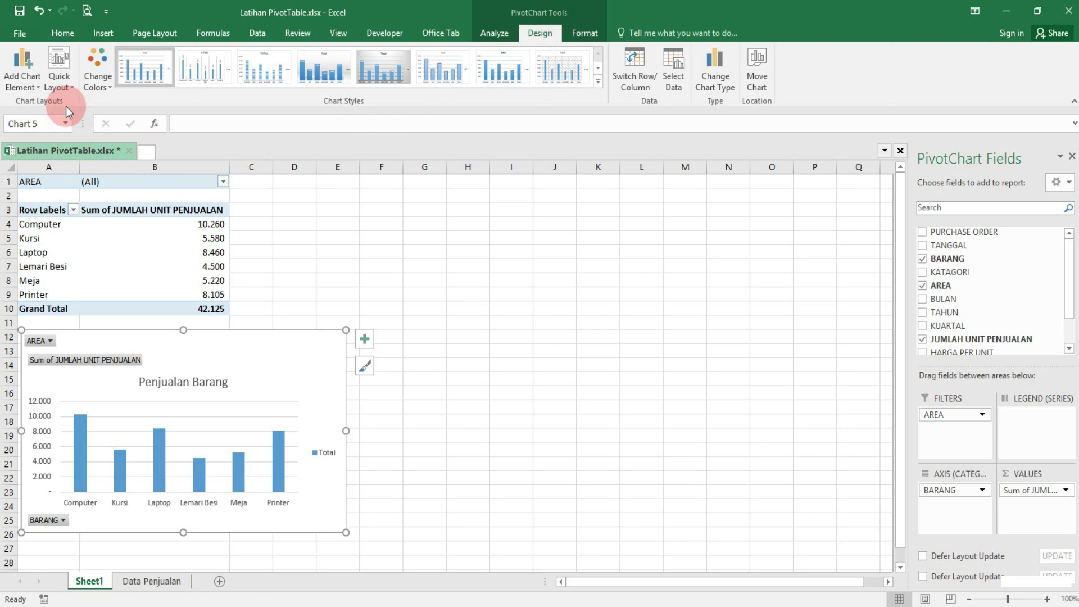
{"action": "left_click", "coordinate": [22, 75]}
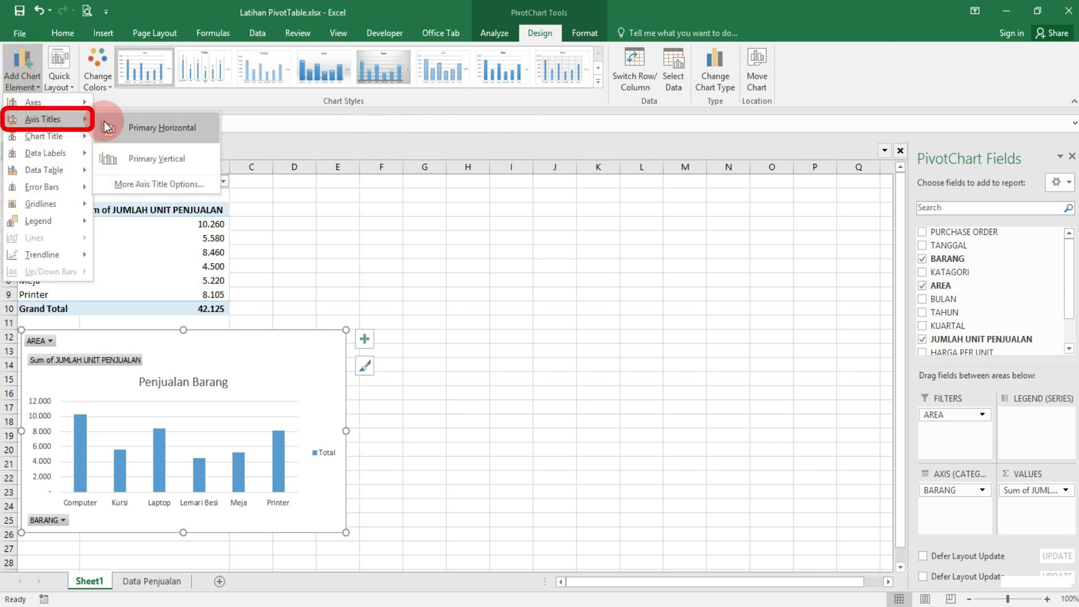
{"action": "mouse_move", "coordinate": [43, 119]}
{"action": "left_click", "coordinate": [132, 127]}
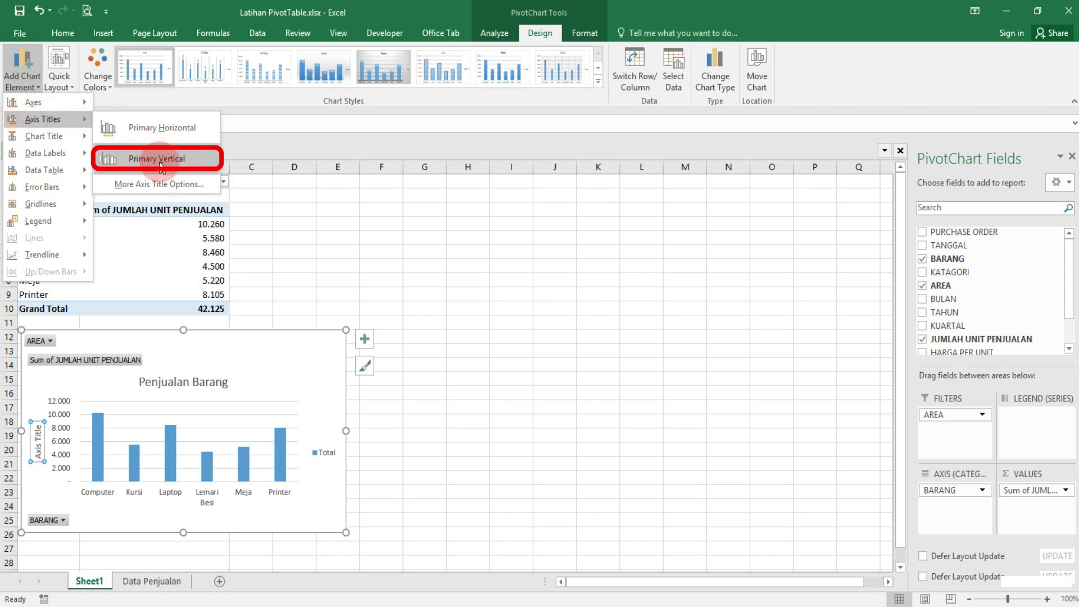
{"action": "left_click", "coordinate": [170, 161]}
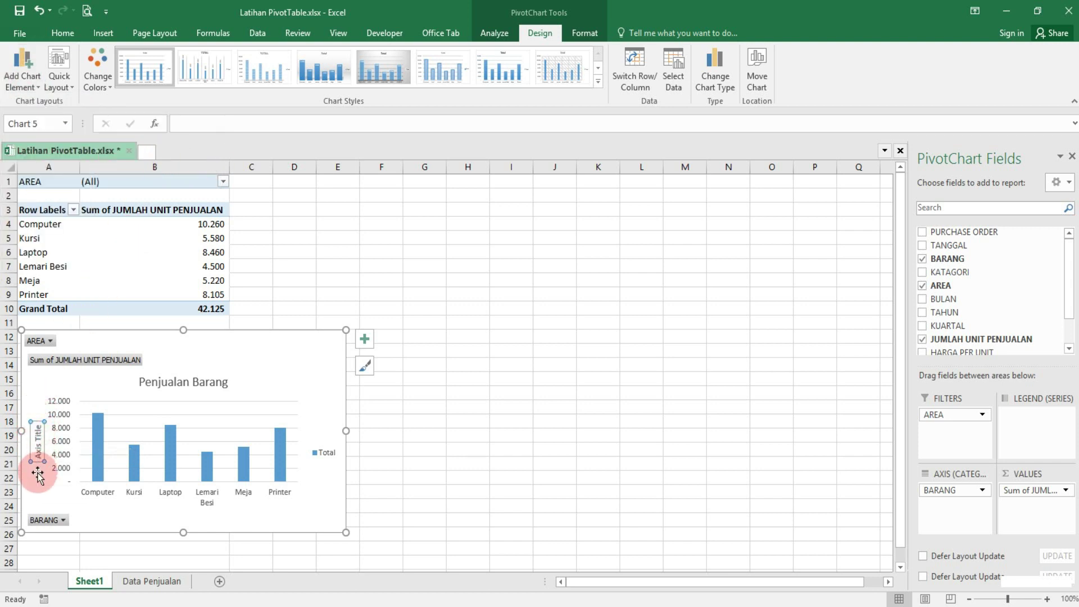
{"action": "left_click", "coordinate": [37, 436]}
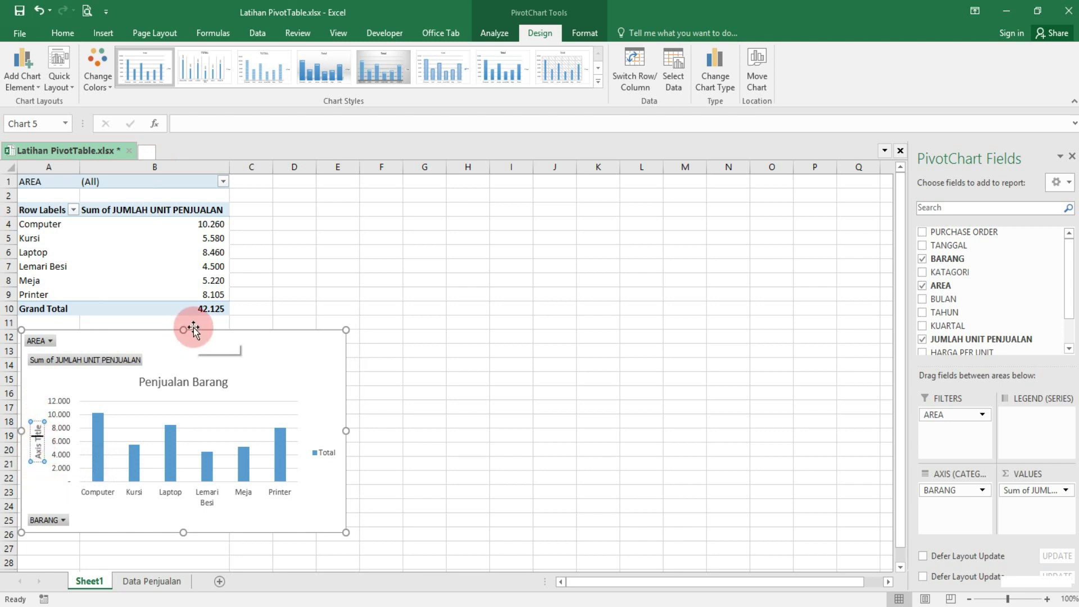
{"action": "key", "text": "ctrl+a"}
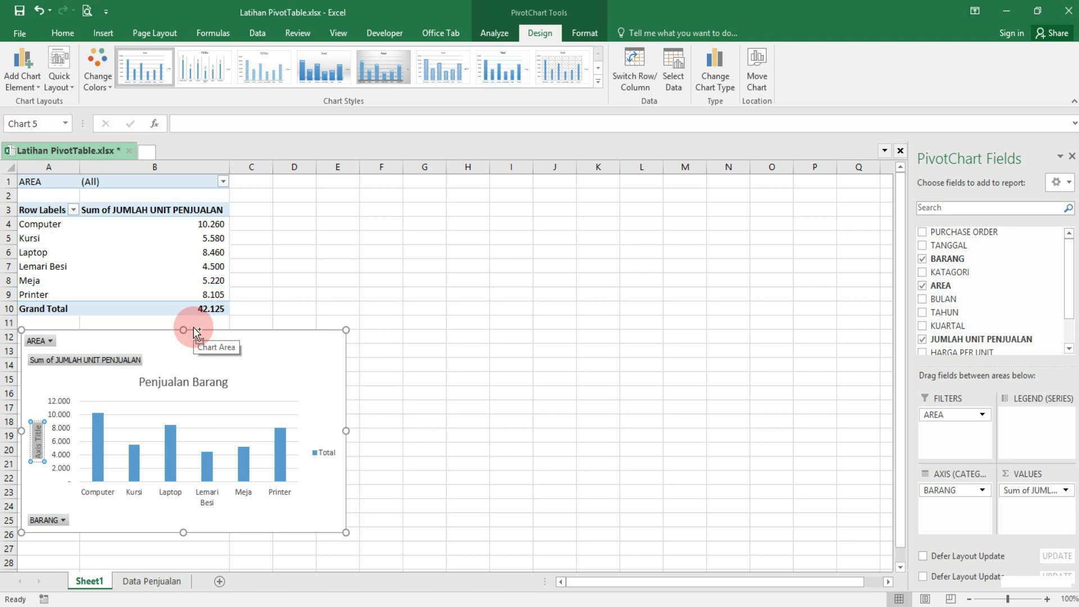
{"action": "type", "text": "Un"}
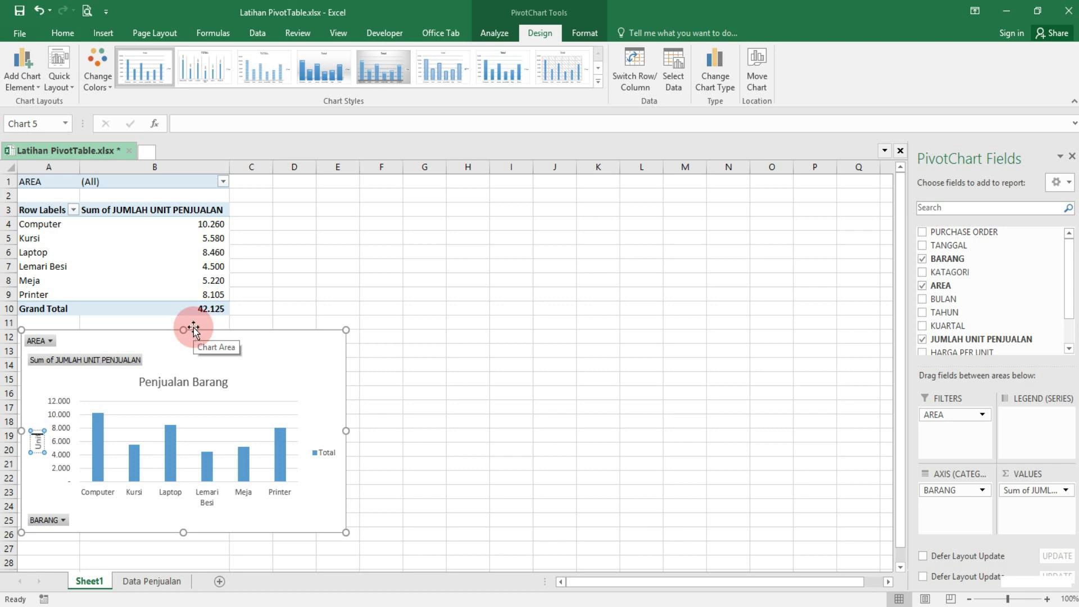
{"action": "type", "text": "it Penjualan"}
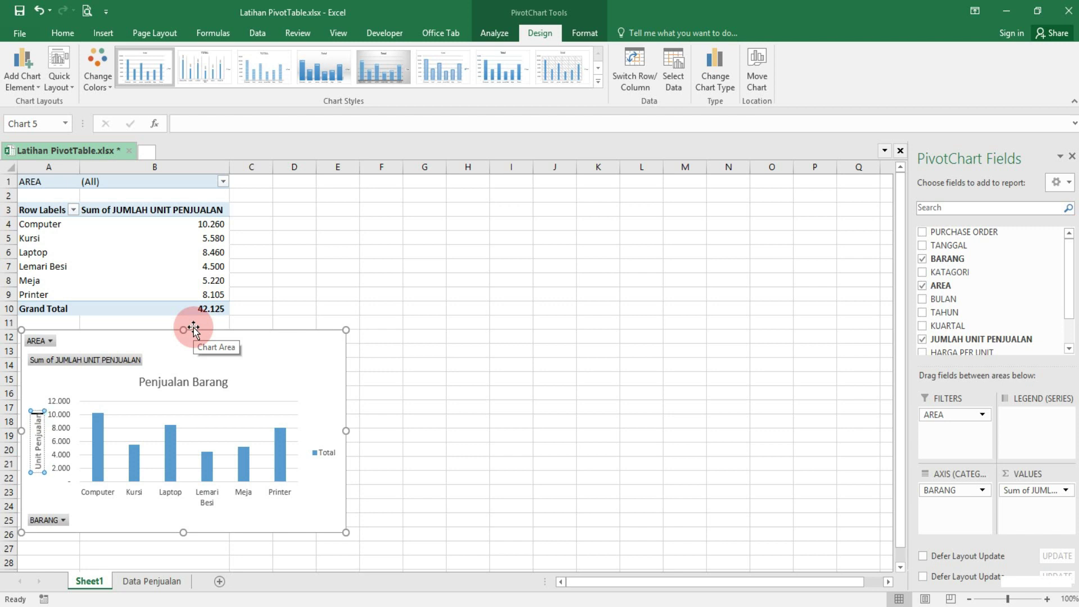
{"action": "left_click", "coordinate": [284, 292]}
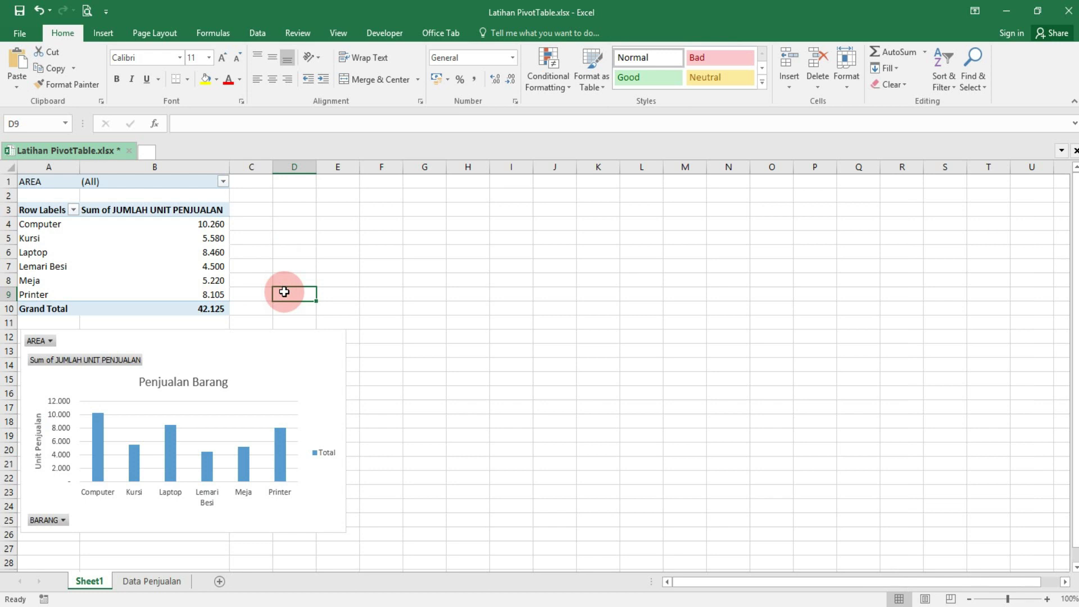
{"action": "left_click", "coordinate": [254, 345]}
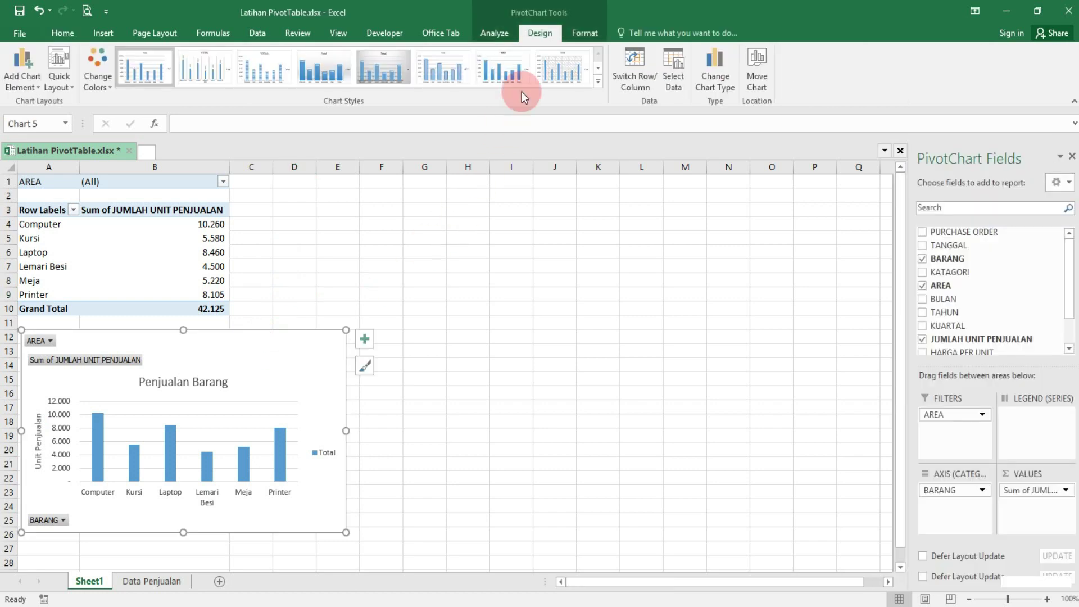
Insert a slicer for the TAHUN field from the PivotChart Analyze tab.
{"action": "left_click", "coordinate": [502, 38]}
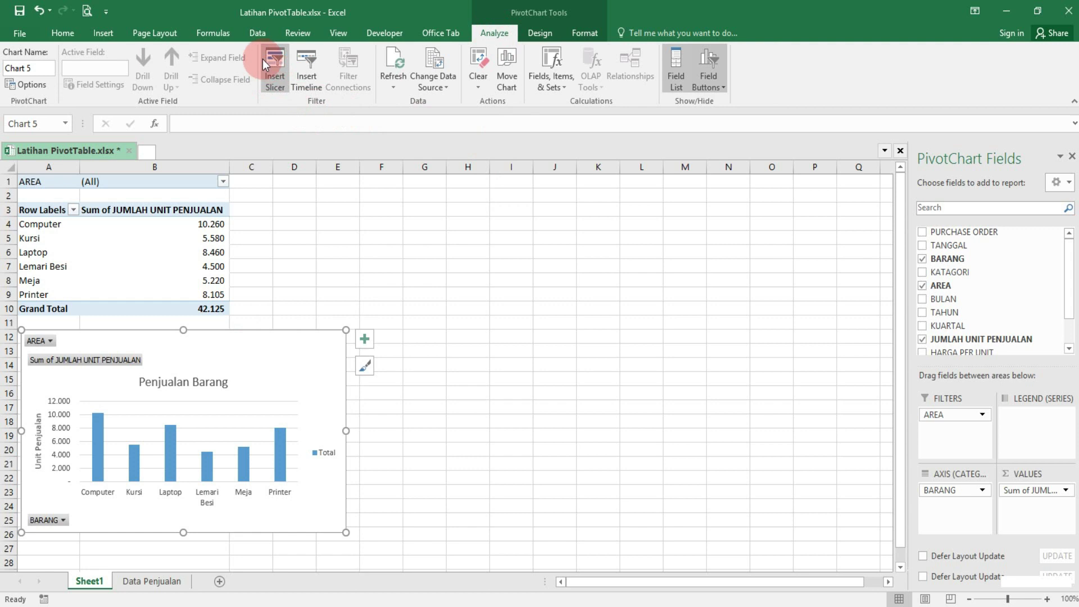
{"action": "left_click", "coordinate": [277, 65]}
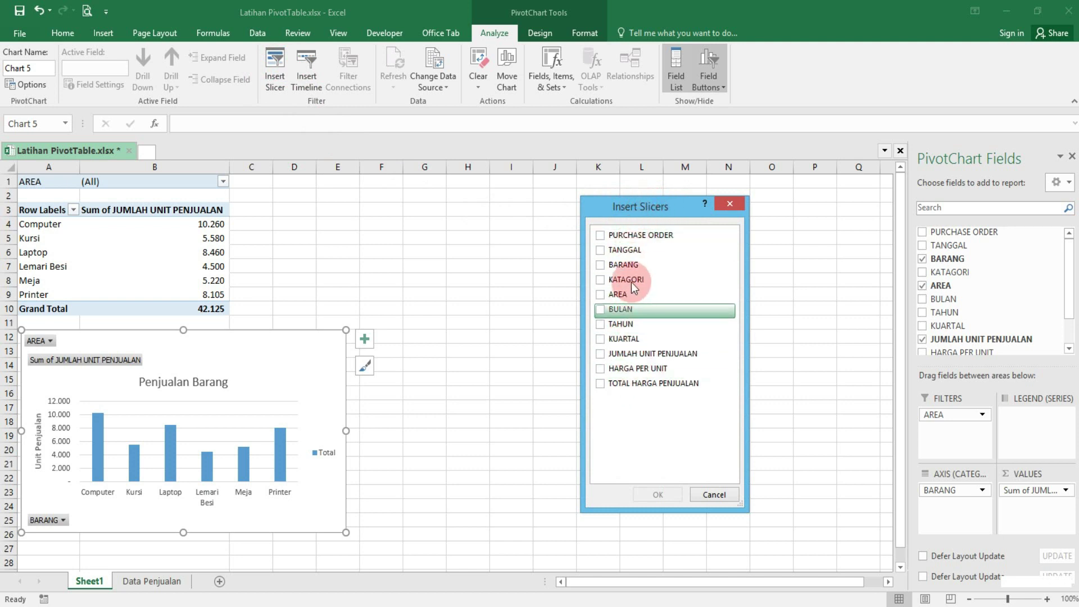
{"action": "left_click", "coordinate": [600, 324]}
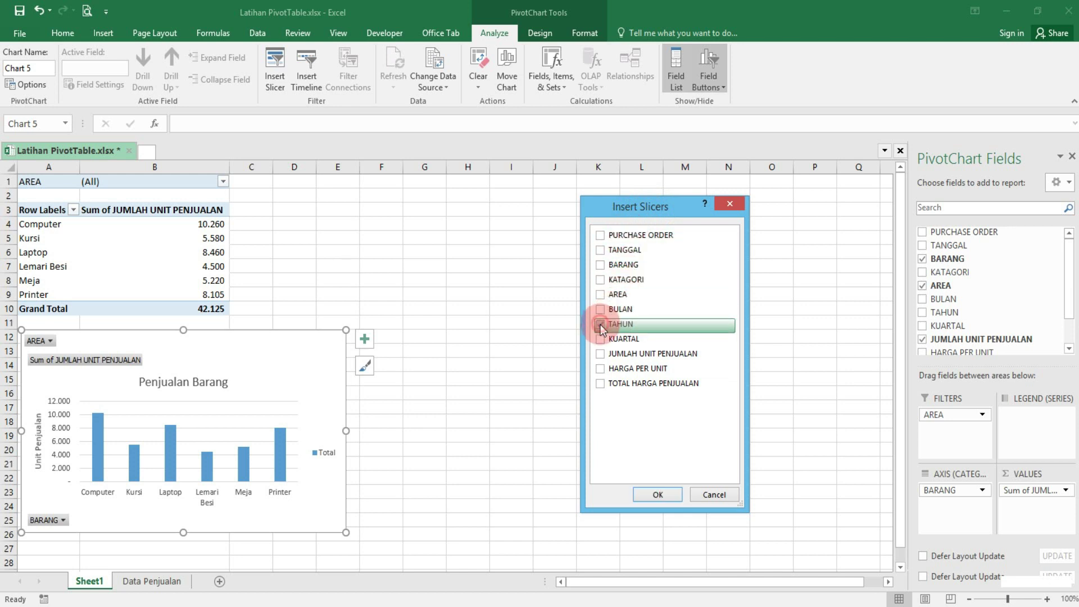
{"action": "left_click", "coordinate": [655, 497]}
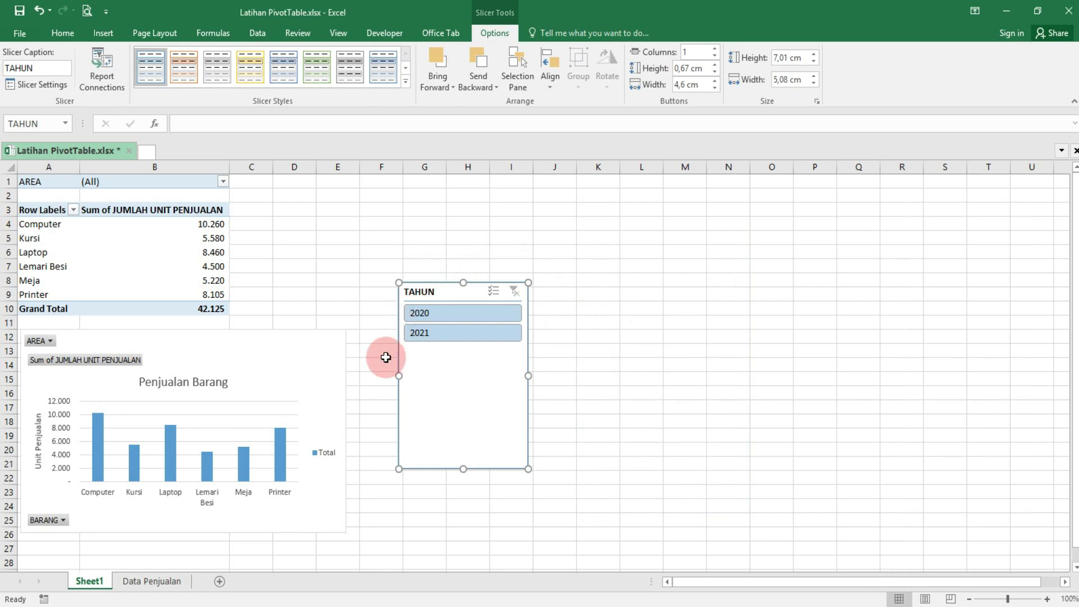
Move the TAHUN slicer next to the pivot table.
{"action": "left_click", "coordinate": [509, 257]}
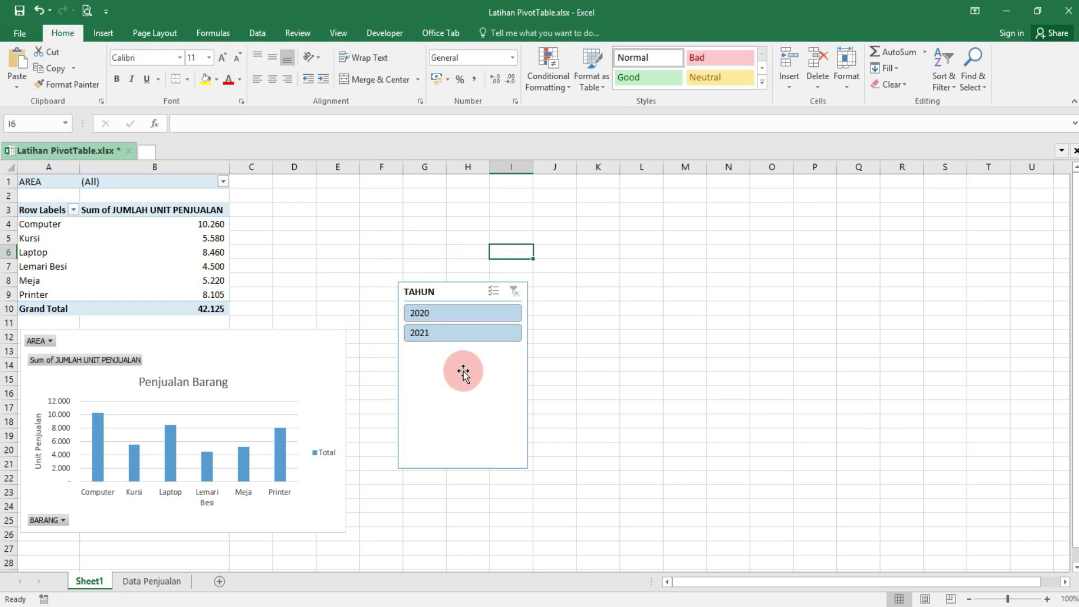
{"action": "left_click", "coordinate": [465, 291]}
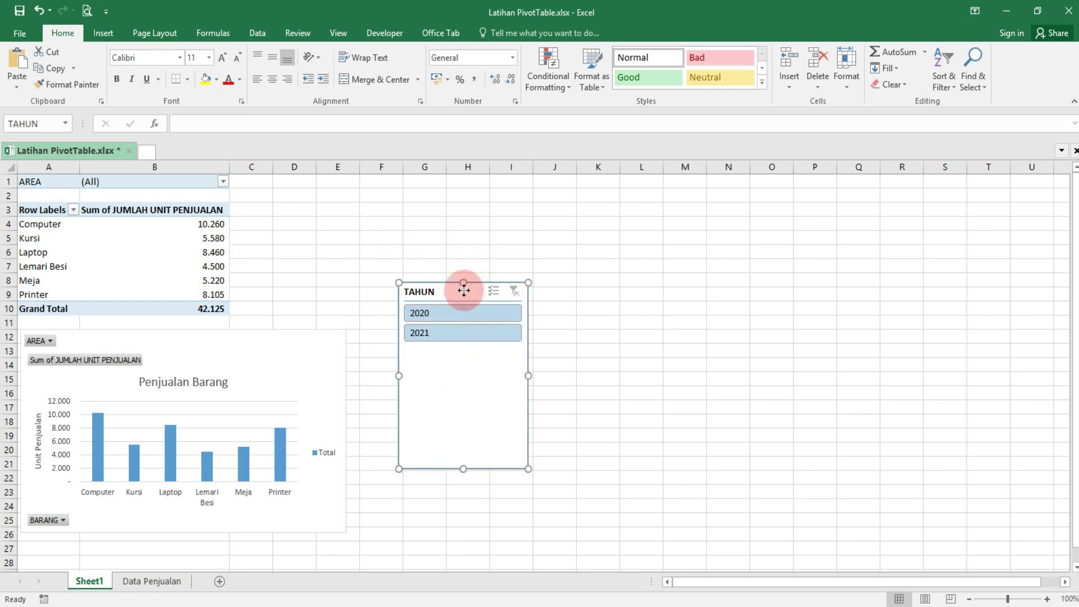
{"action": "left_click_drag", "start_coordinate": [464, 290], "coordinate": [304, 214]}
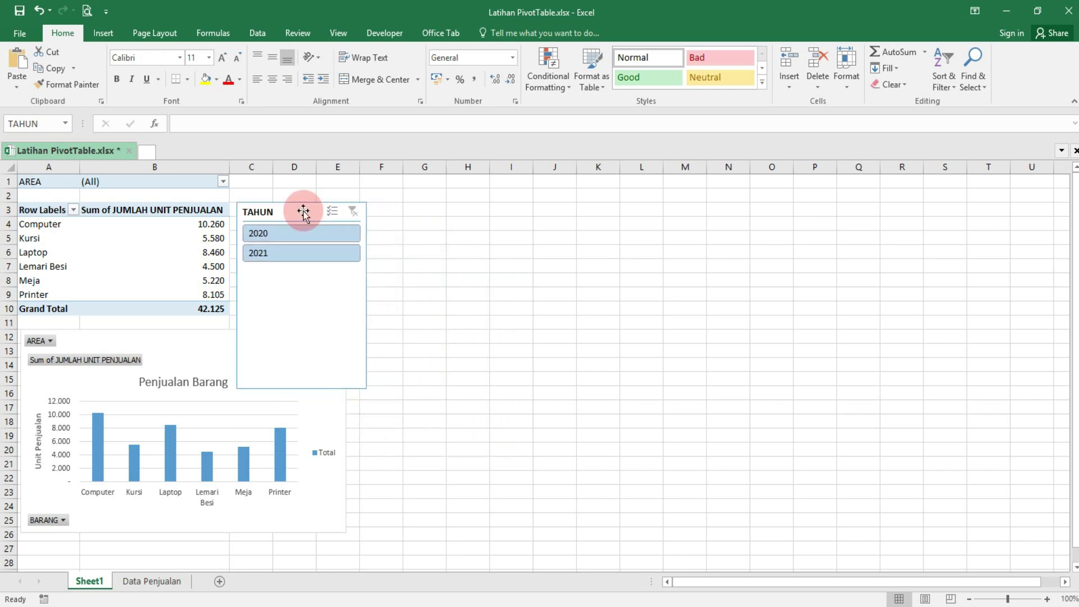
{"action": "left_click", "coordinate": [415, 209]}
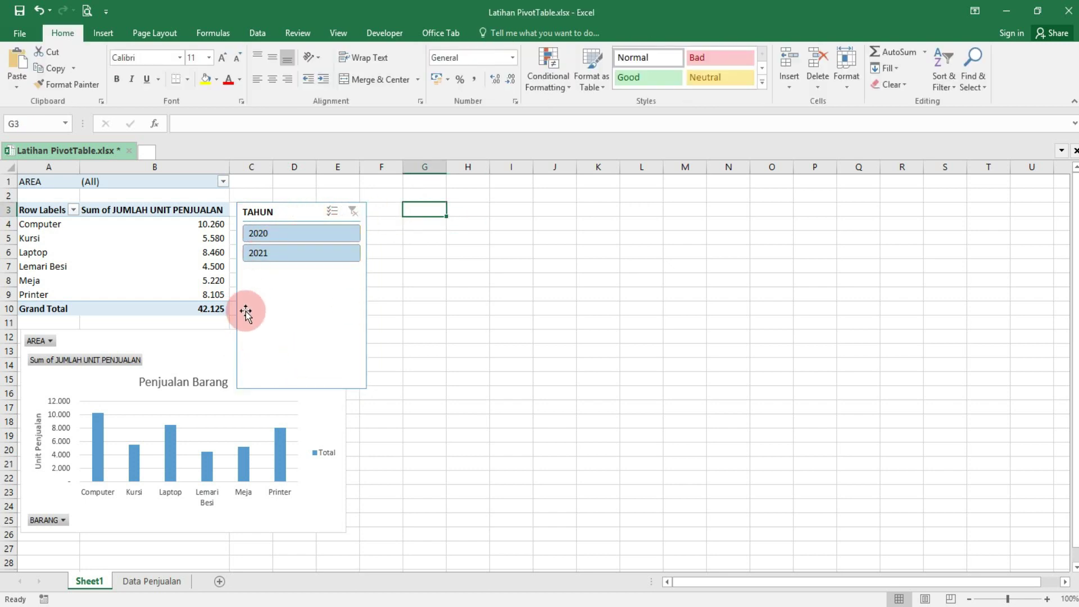
Shrink the TAHUN slicer to about 4,13 cm by 3,15 cm around its year buttons.
{"action": "left_click", "coordinate": [302, 286]}
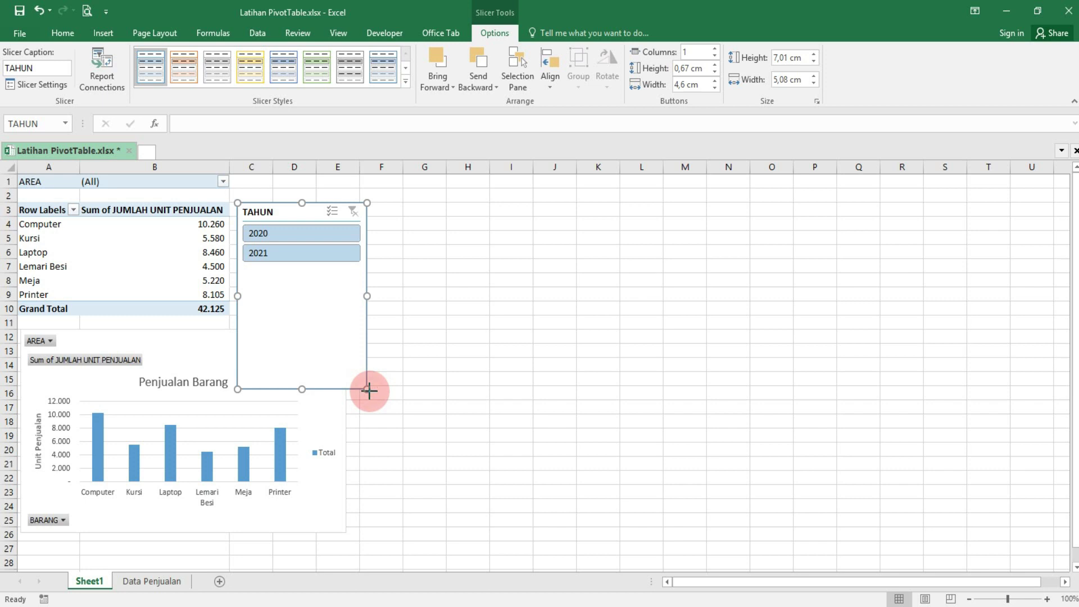
{"action": "left_click_drag", "start_coordinate": [368, 390], "coordinate": [349, 321]}
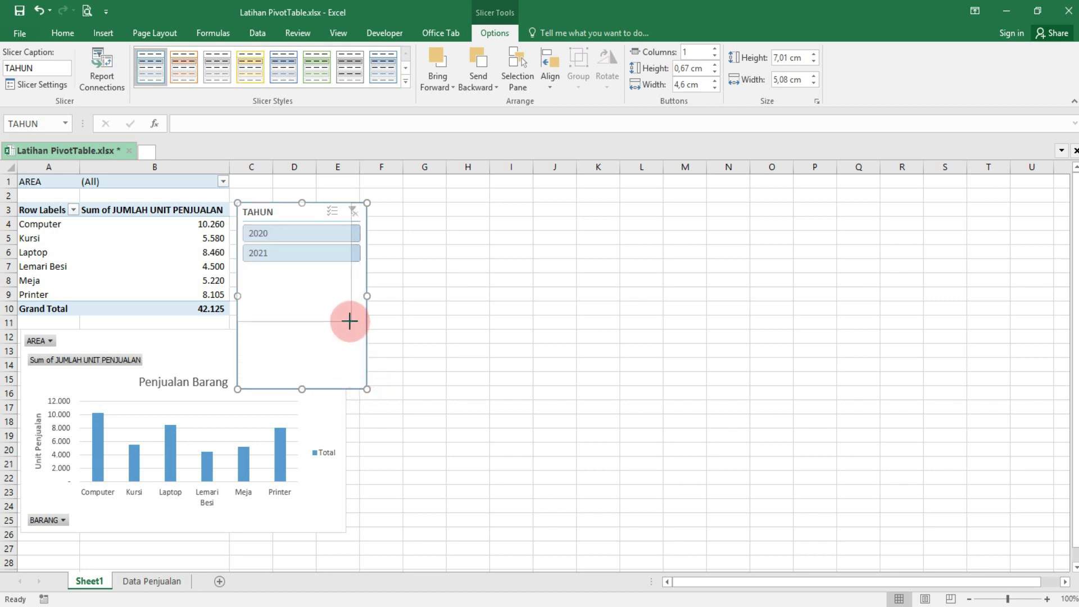
{"action": "left_click_drag", "start_coordinate": [350, 320], "coordinate": [317, 311]}
{"action": "left_click", "coordinate": [373, 253]}
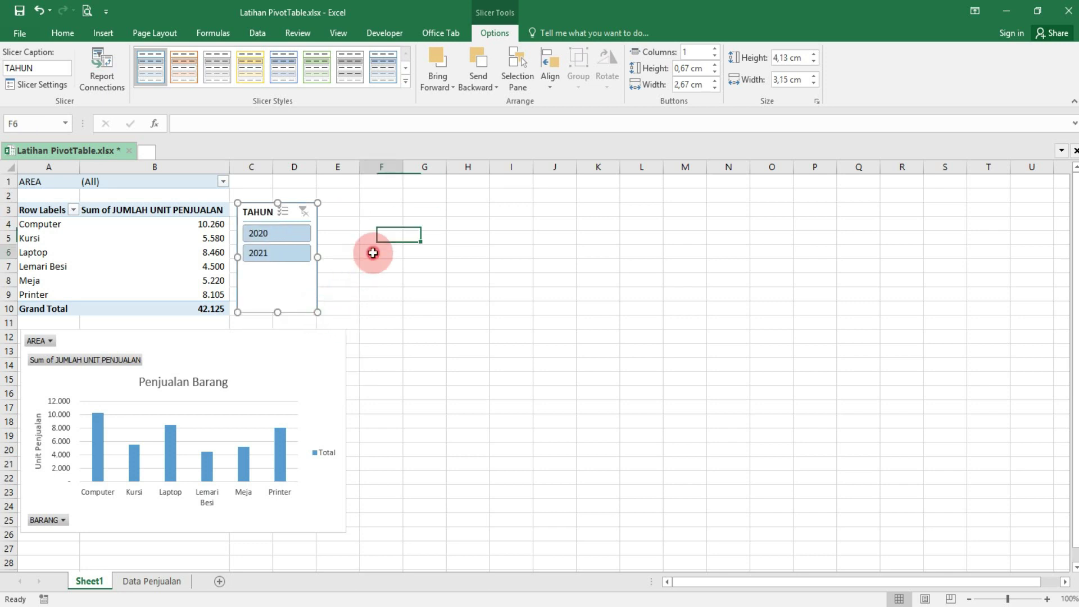
Test the TAHUN slicer with 2020, then filter to 2021 for a 23.220 total.
{"action": "left_click", "coordinate": [269, 234]}
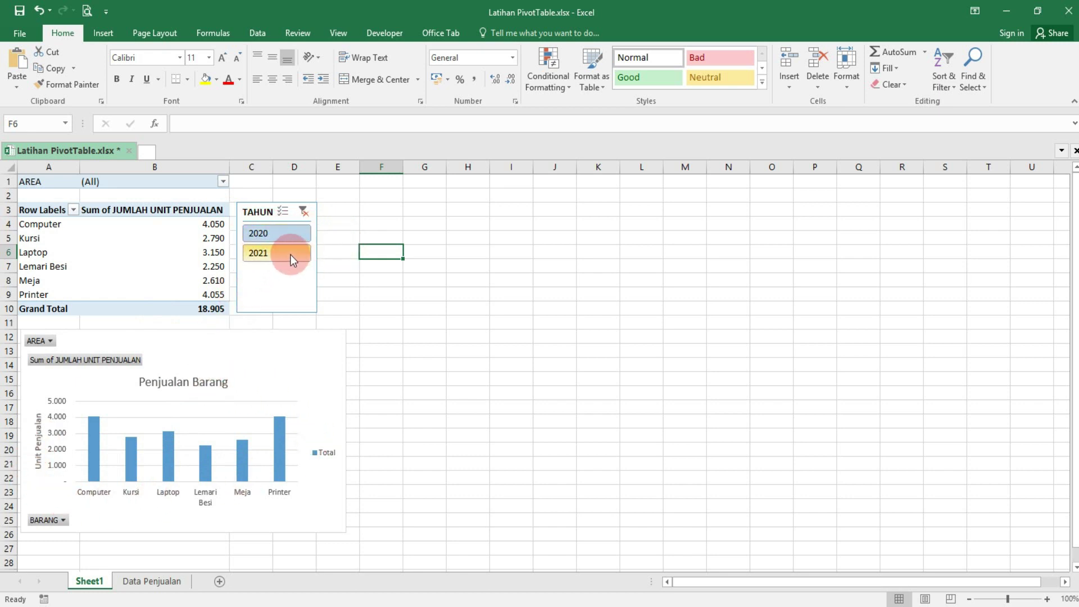
{"action": "left_click", "coordinate": [261, 254]}
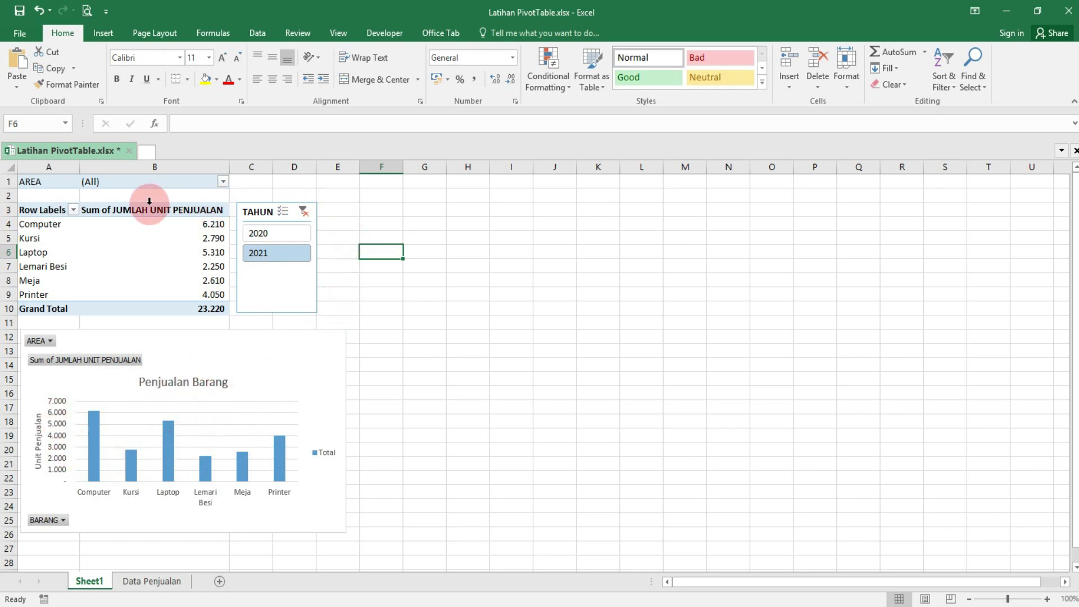
{"action": "left_click", "coordinate": [26, 196]}
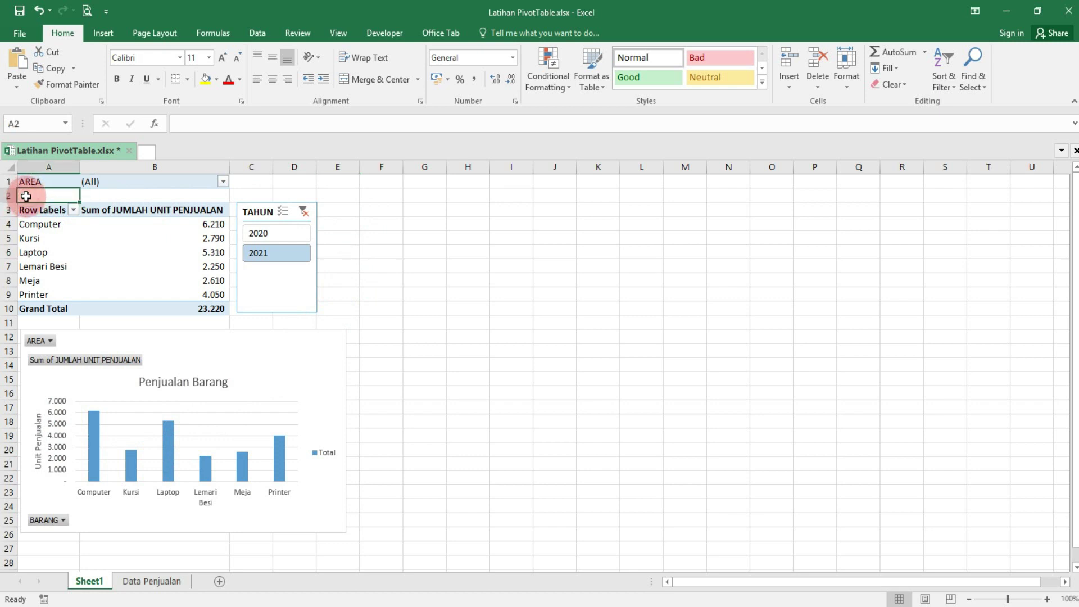